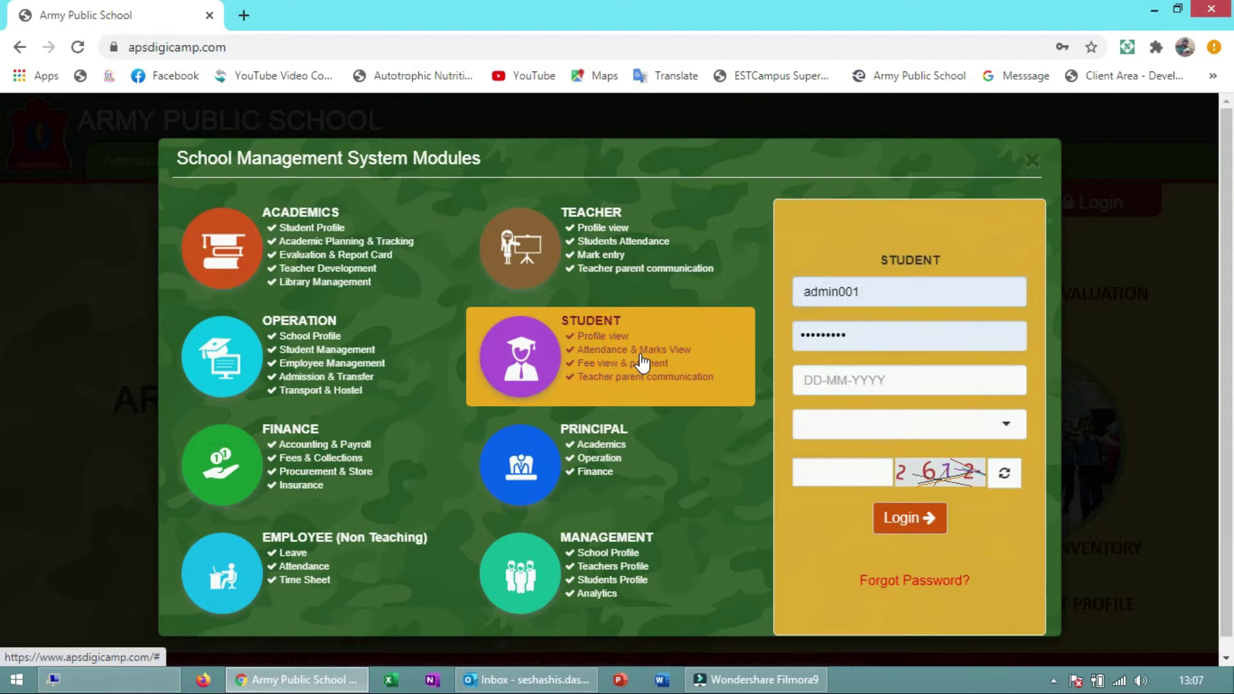
# - Fill in the student login with the admission number, the account password and the date of birth
pyautogui.click(849, 292)
pyautogui.doubleClick(849, 291)
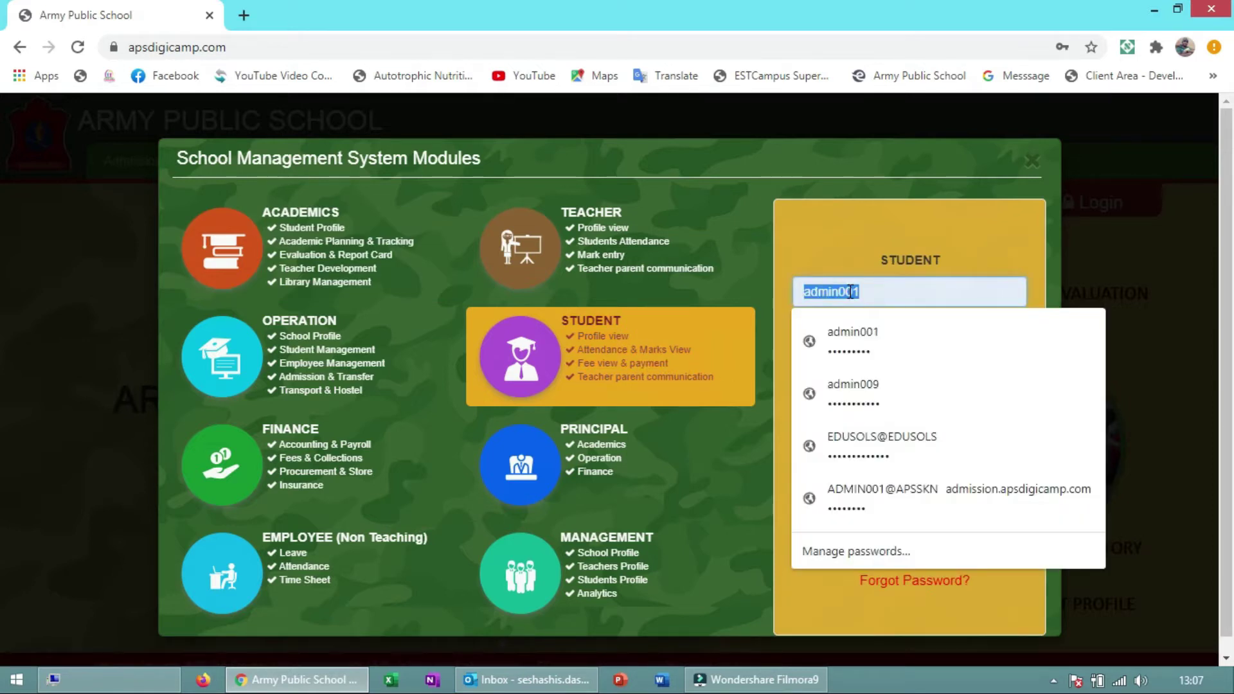
pyautogui.write('OLPT')
pyautogui.press('Tab')
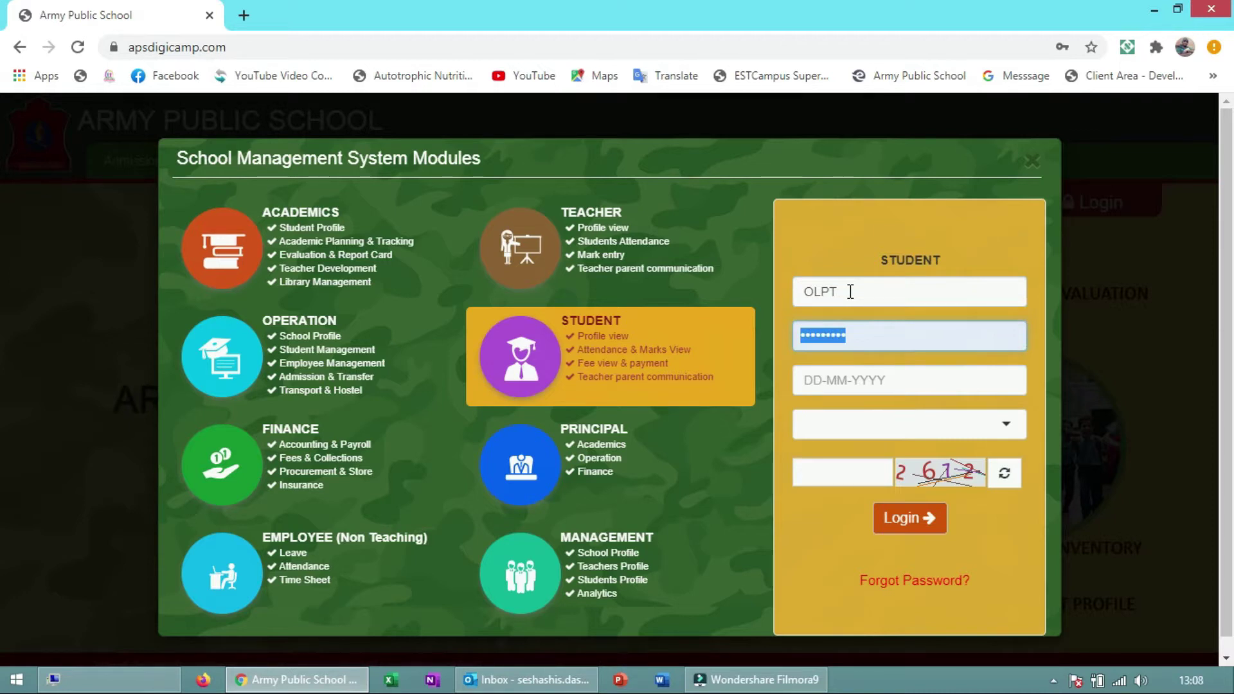
pyautogui.write('••••••••')
pyautogui.press('Tab')
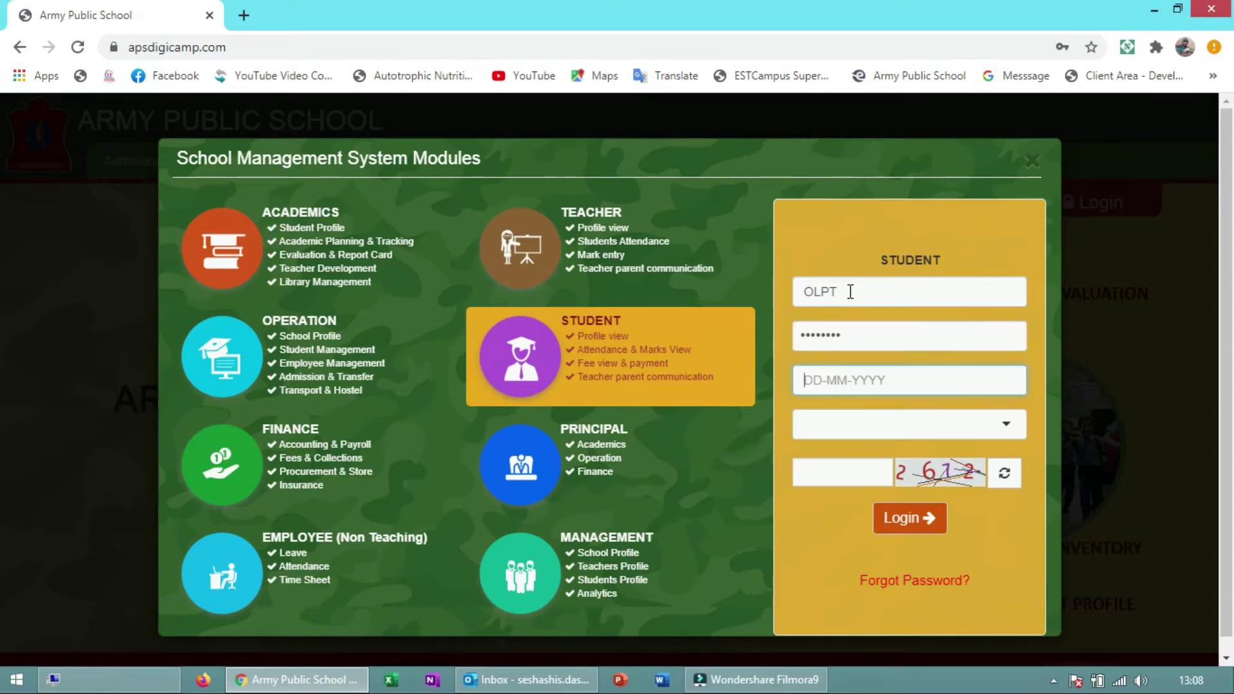
pyautogui.write('01-01-2010')
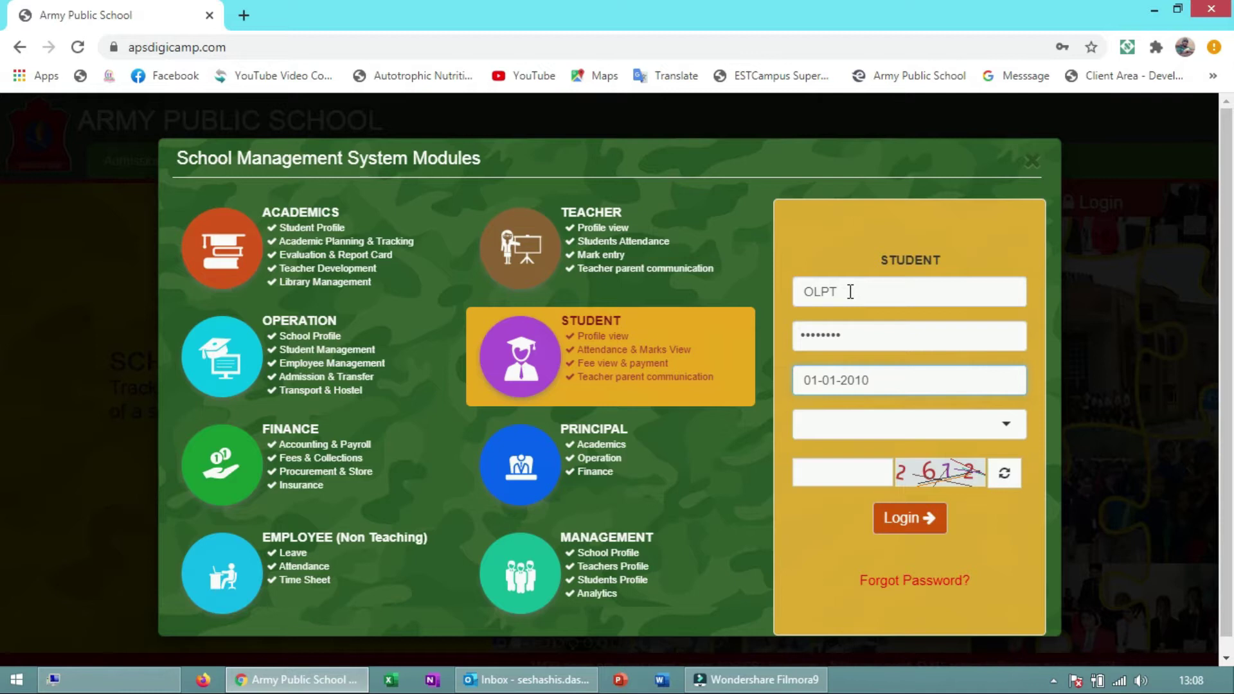
# - Choose APS KOLKATA as the school, fill in the captcha code and log in
pyautogui.press('Tab')
pyautogui.write('kolk')
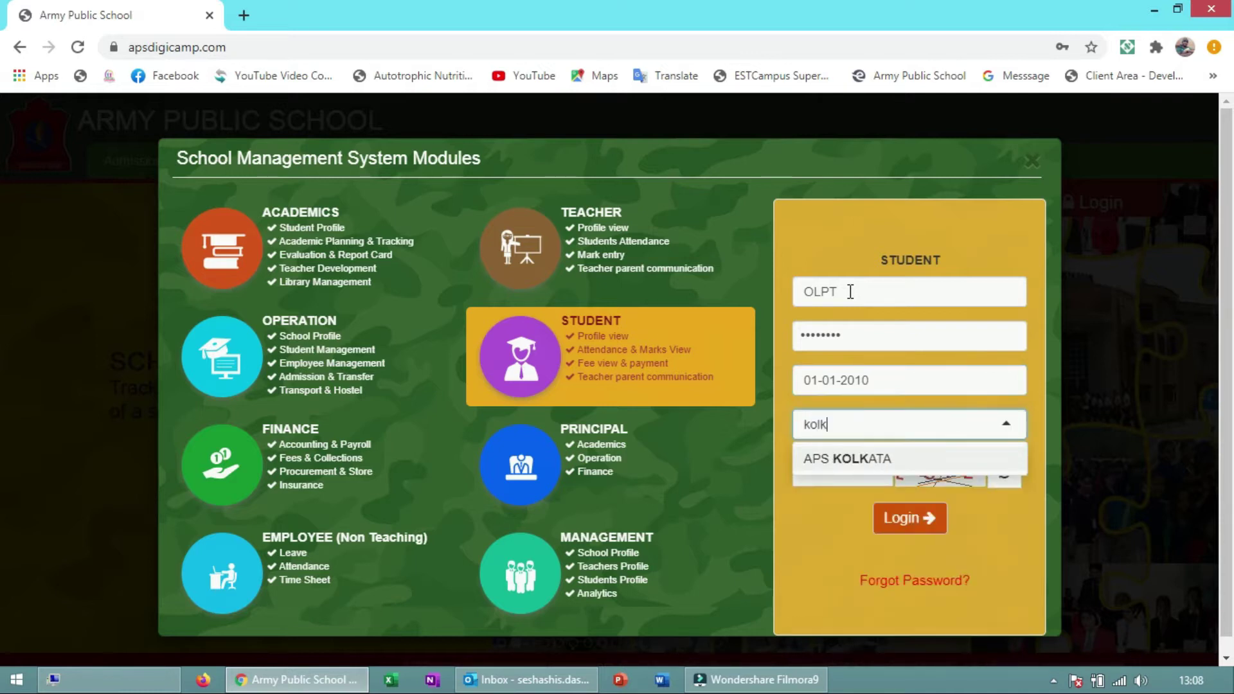
pyautogui.press('Return')
pyautogui.press('Tab')
pyautogui.write('26')
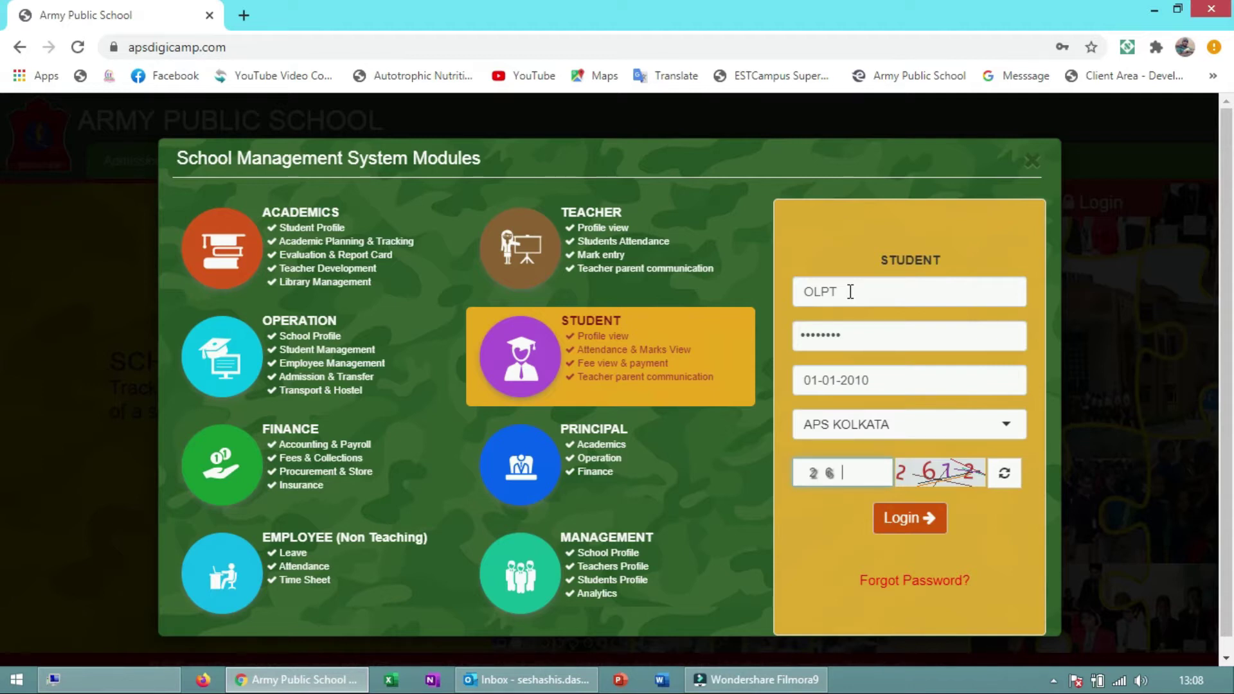
pyautogui.write('72')
pyautogui.press('Return')
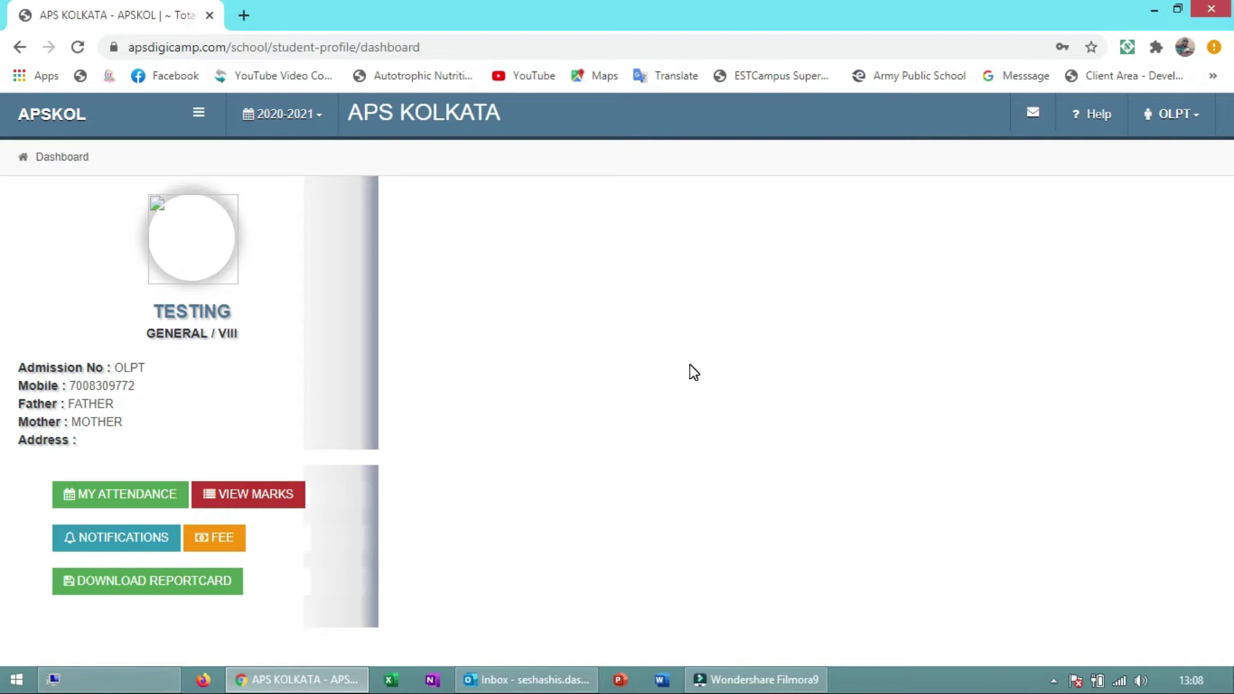
# - Review the student's account options, attendance calendar and notifications
pyautogui.click(1196, 120)
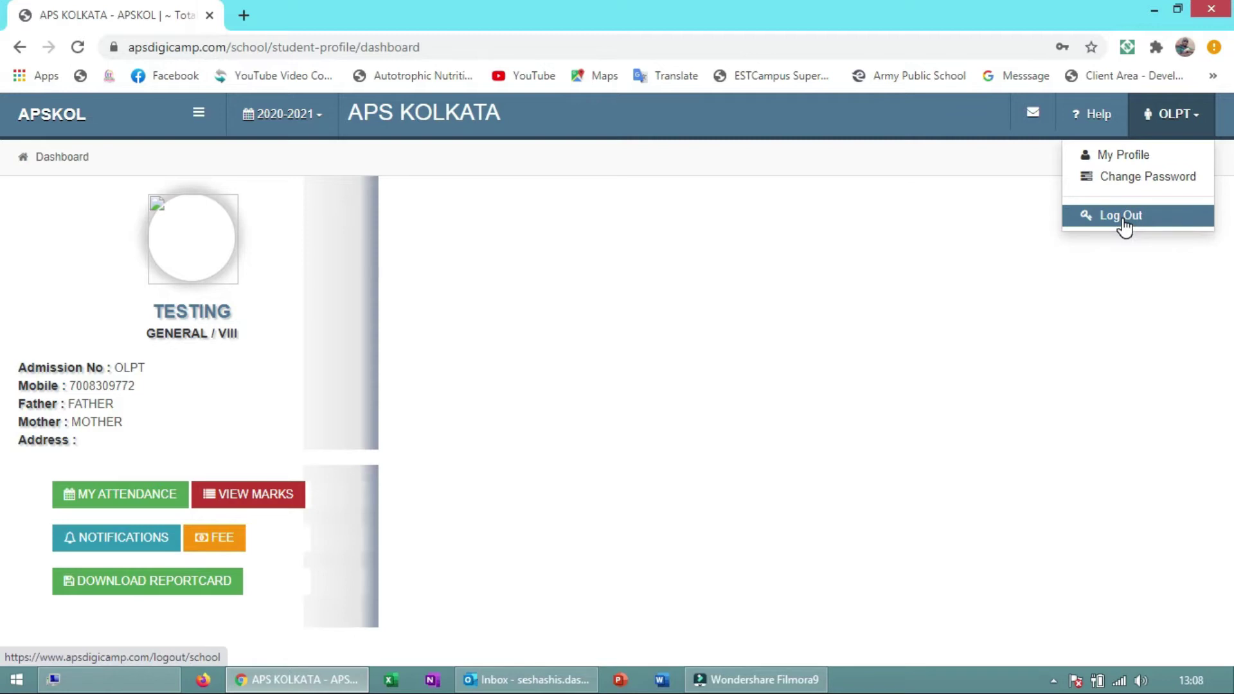
pyautogui.click(793, 311)
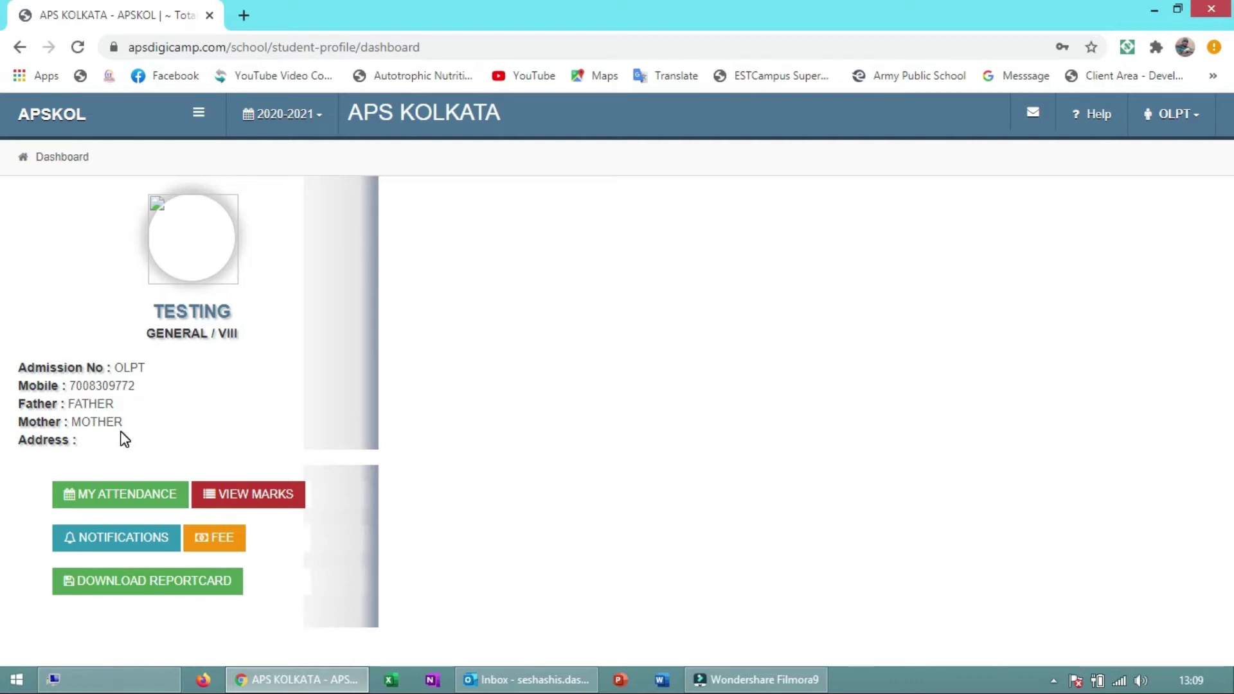
pyautogui.click(121, 496)
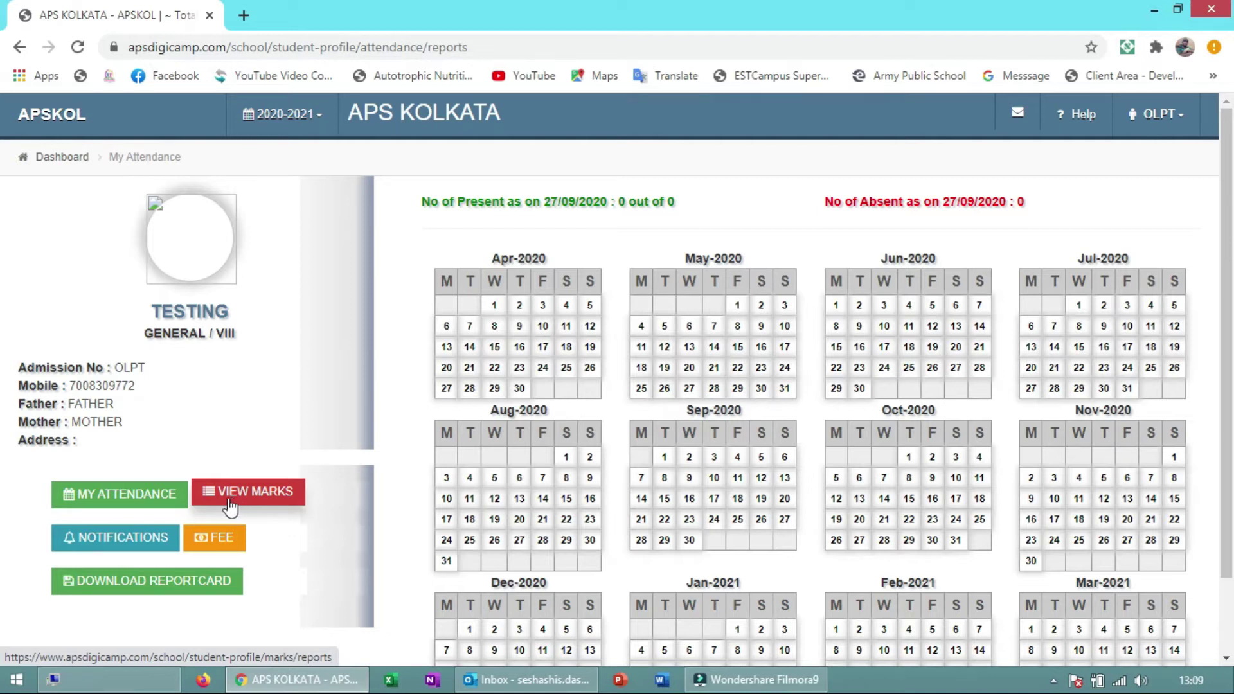
pyautogui.click(145, 543)
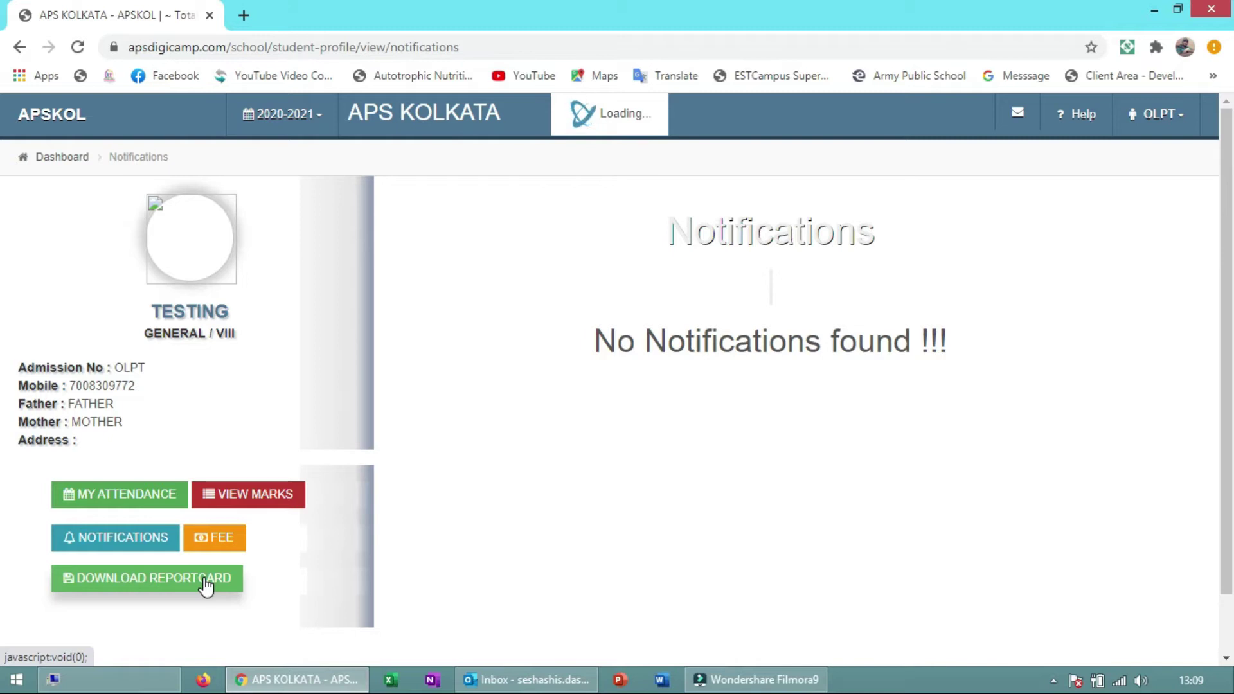
# - Open the student's fee payment page and show the dues up to Q1 (April-2020 To June-2020)
pyautogui.click(219, 541)
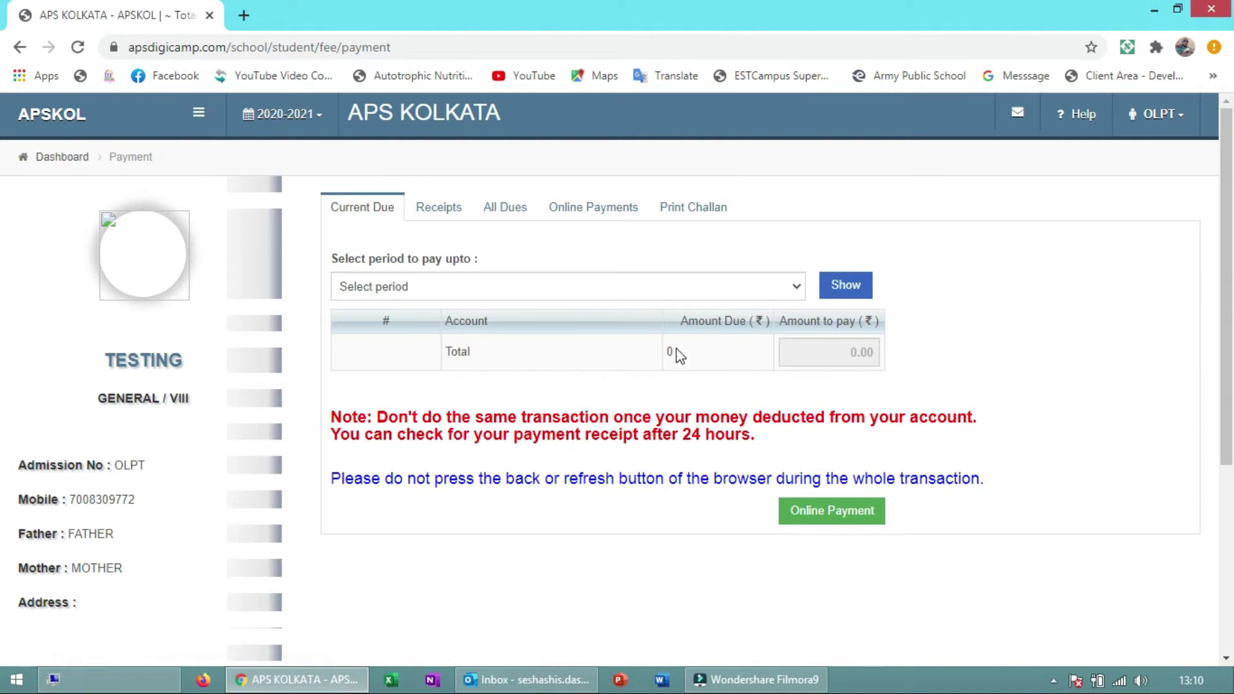
pyautogui.click(638, 296)
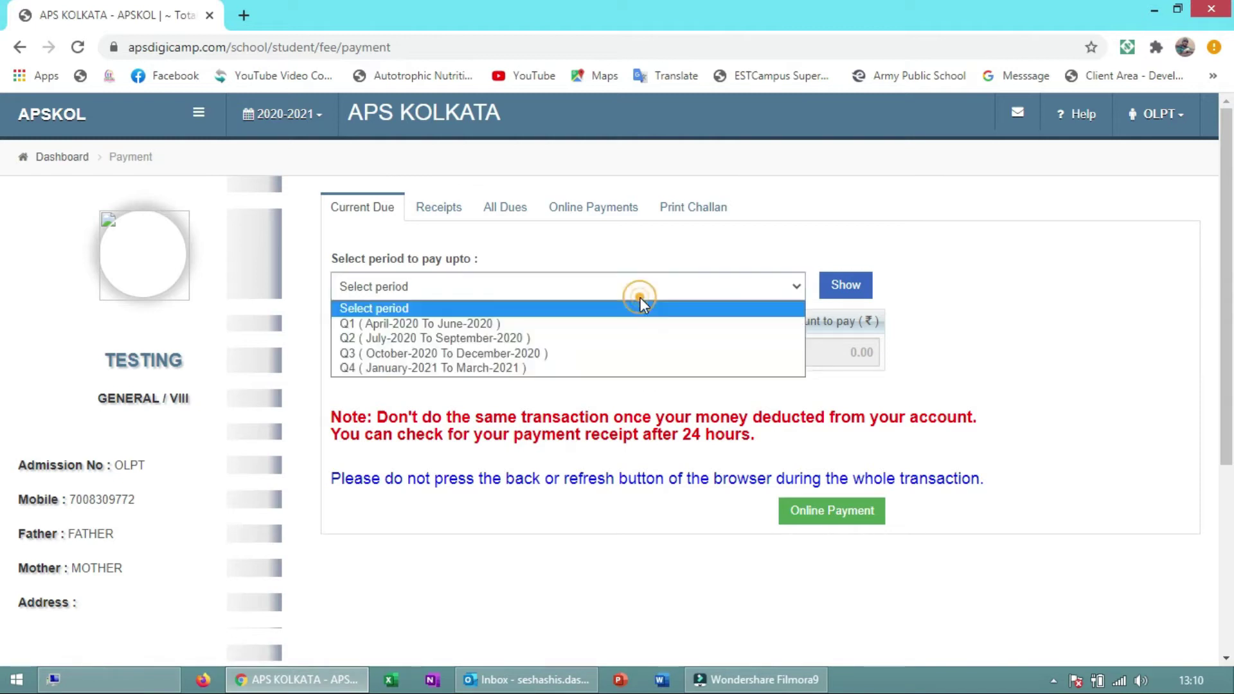
pyautogui.click(610, 325)
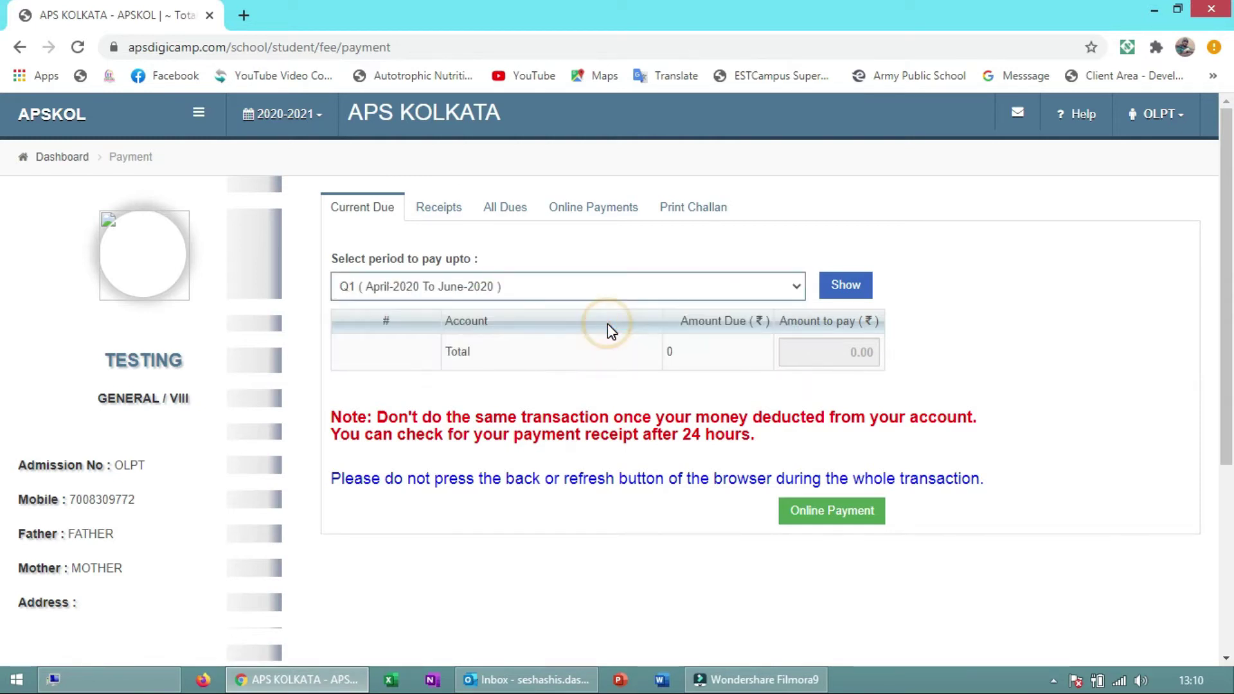
pyautogui.click(840, 288)
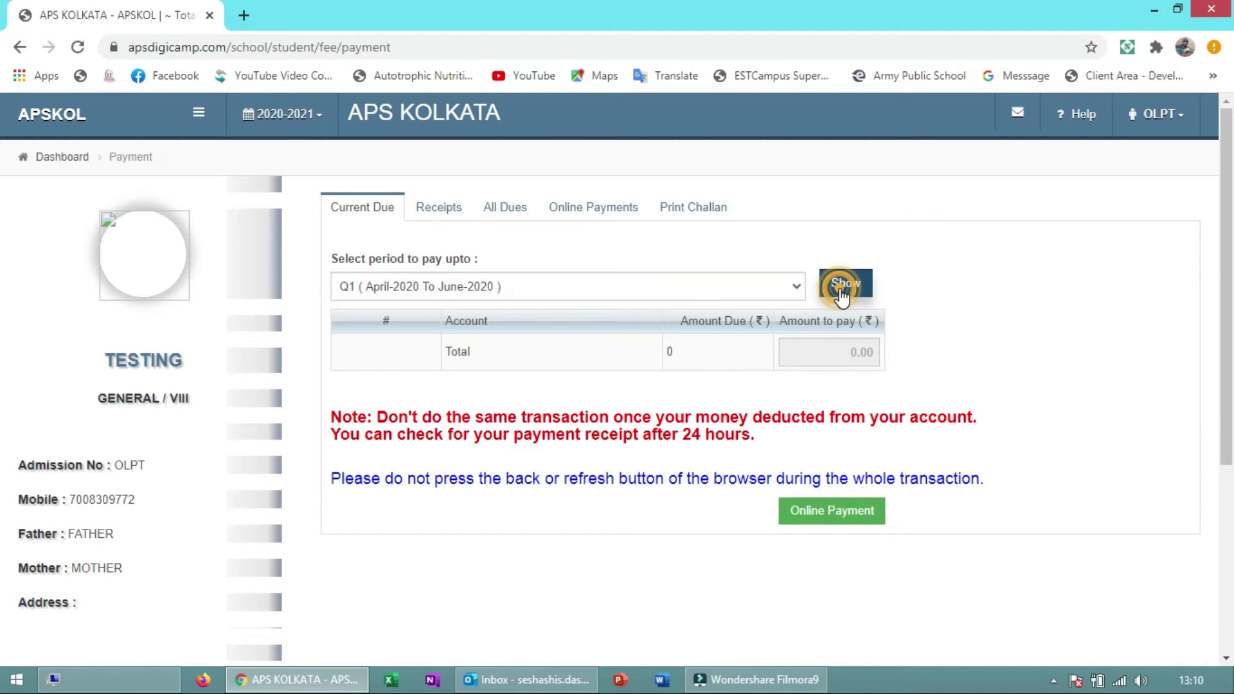
# - Show the current dues up to Q2, Q3 and Q4 (January-2021 To March-2021), one period after another
pyautogui.click(794, 292)
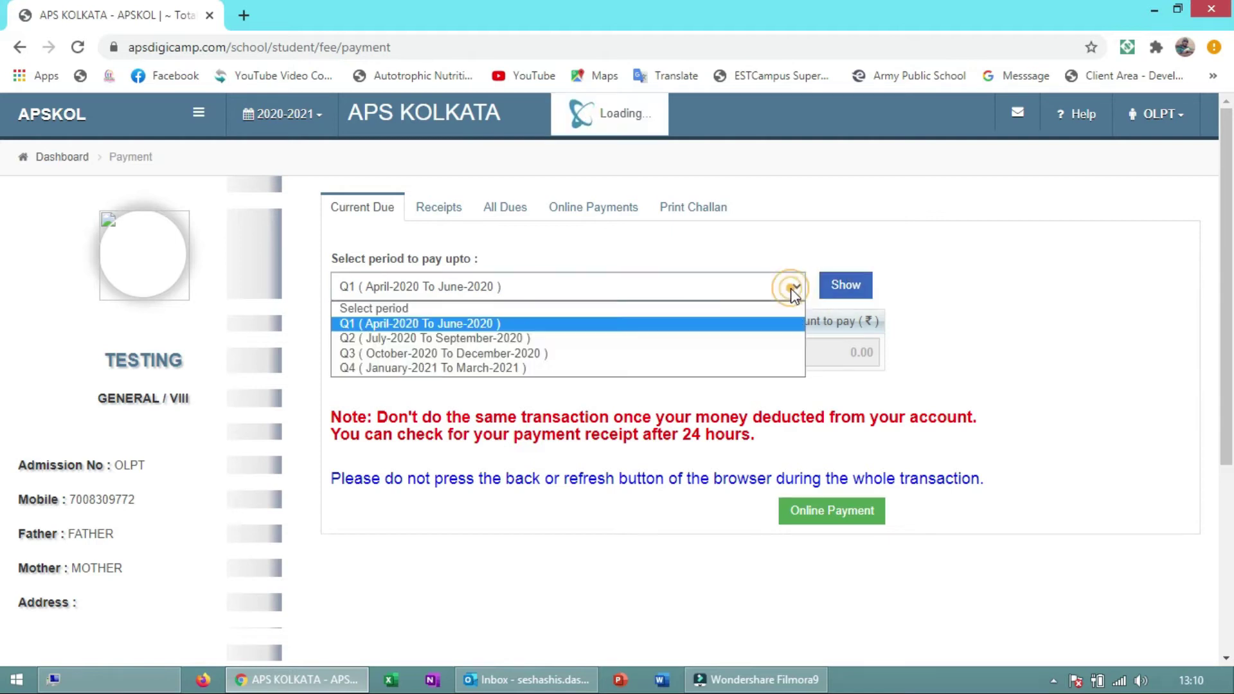
pyautogui.click(719, 339)
pyautogui.click(840, 285)
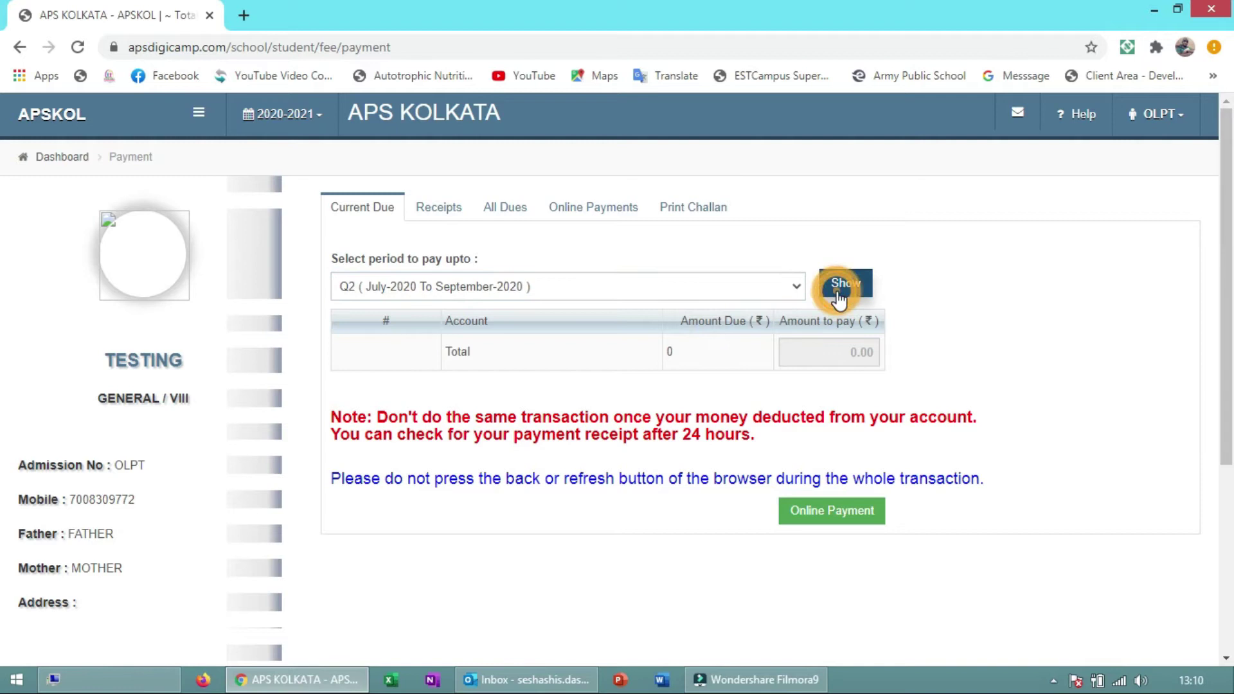
pyautogui.click(761, 295)
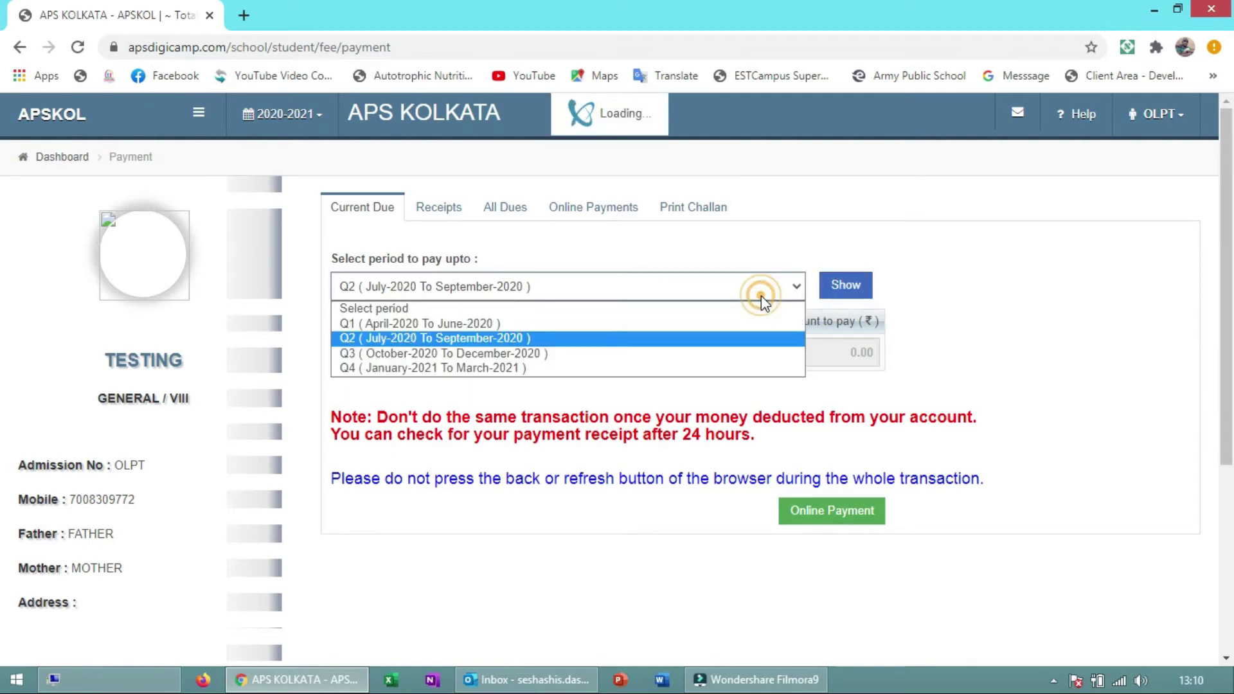
pyautogui.click(688, 352)
pyautogui.click(842, 285)
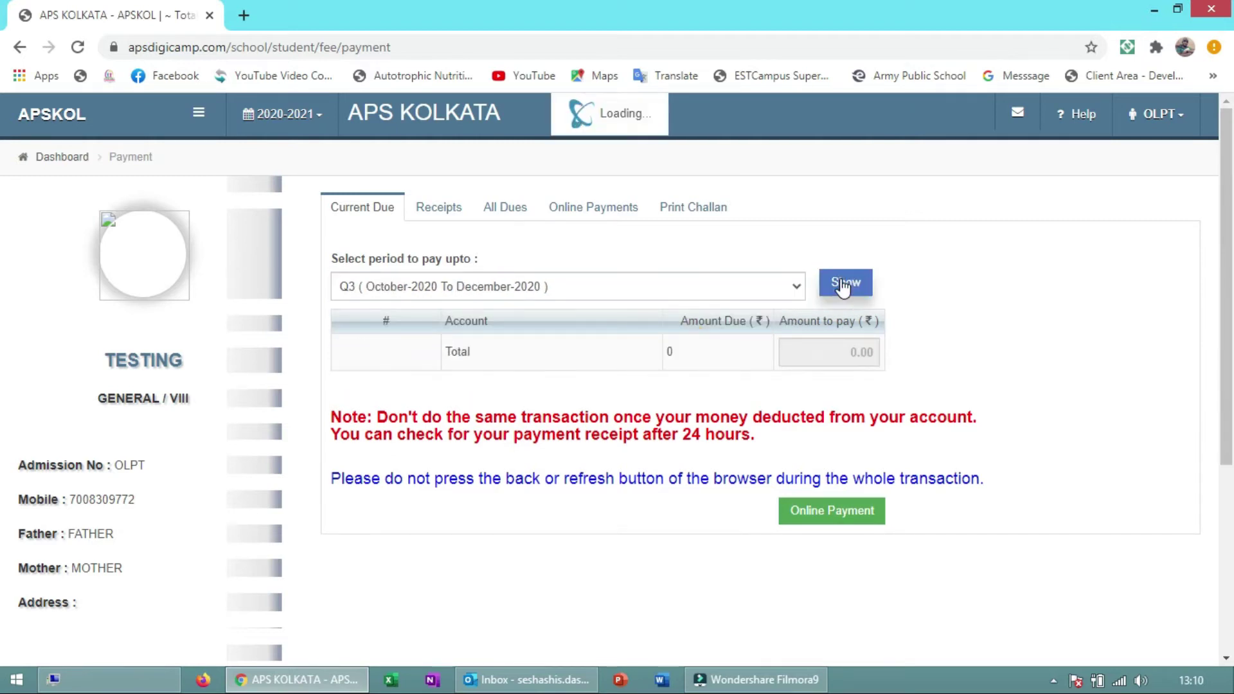
pyautogui.click(865, 285)
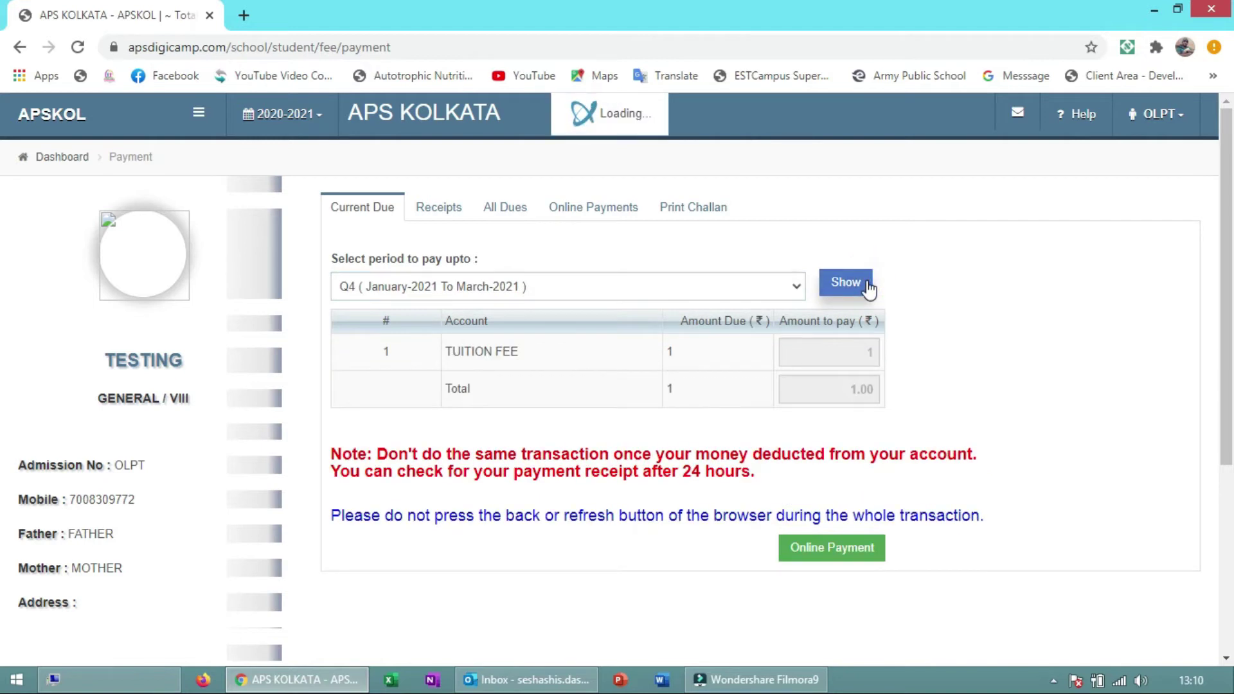
# - Reset the payment period to "Select period" and refresh the dues table
pyautogui.click(687, 285)
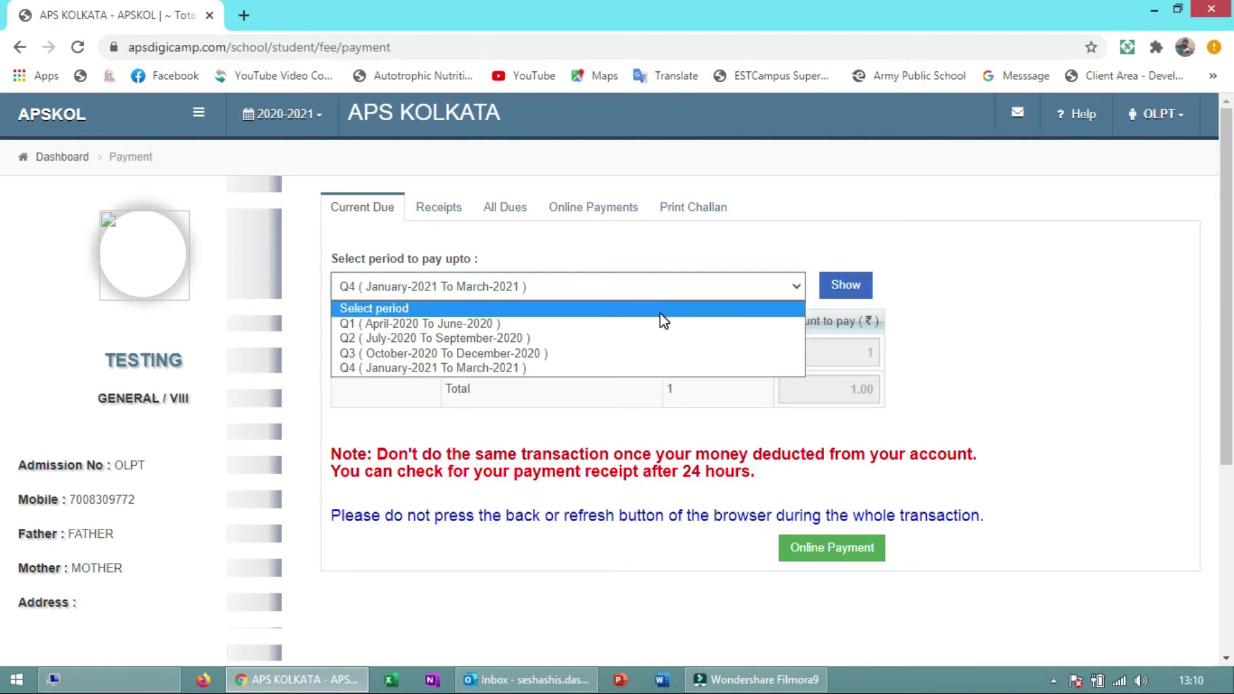
pyautogui.click(663, 315)
pyautogui.click(826, 284)
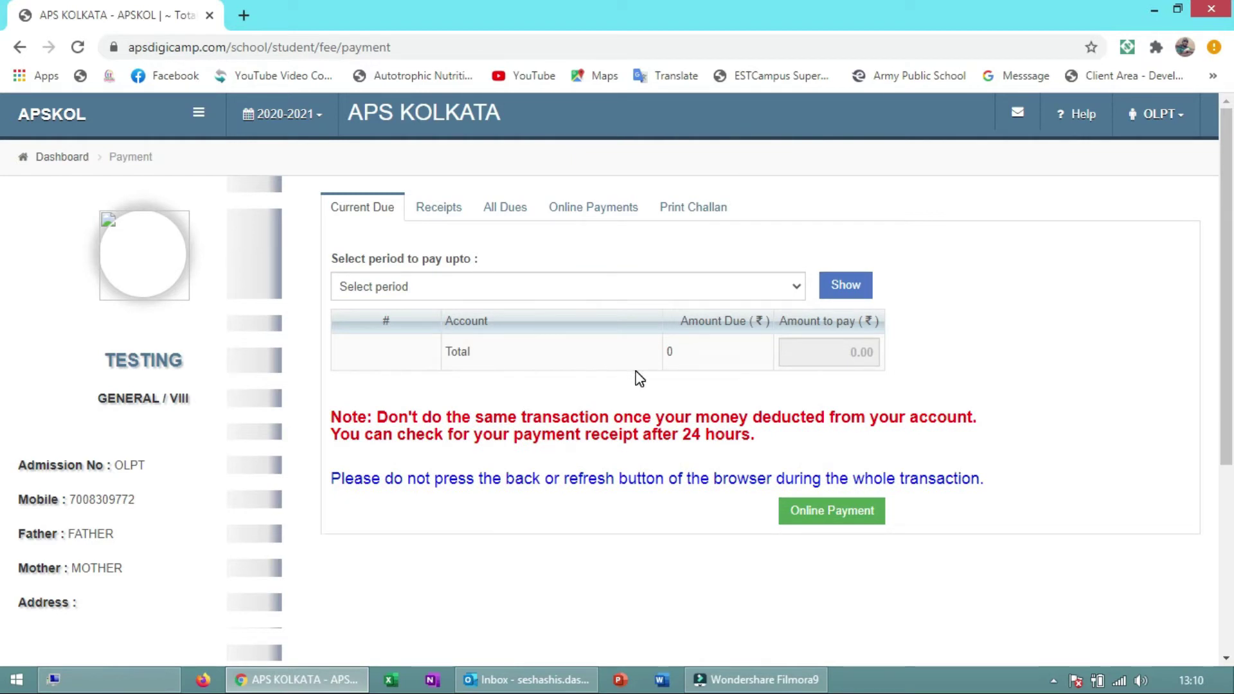
# - Look through the fee receipts, all dues, online payments and challan printing sections
pyautogui.click(440, 211)
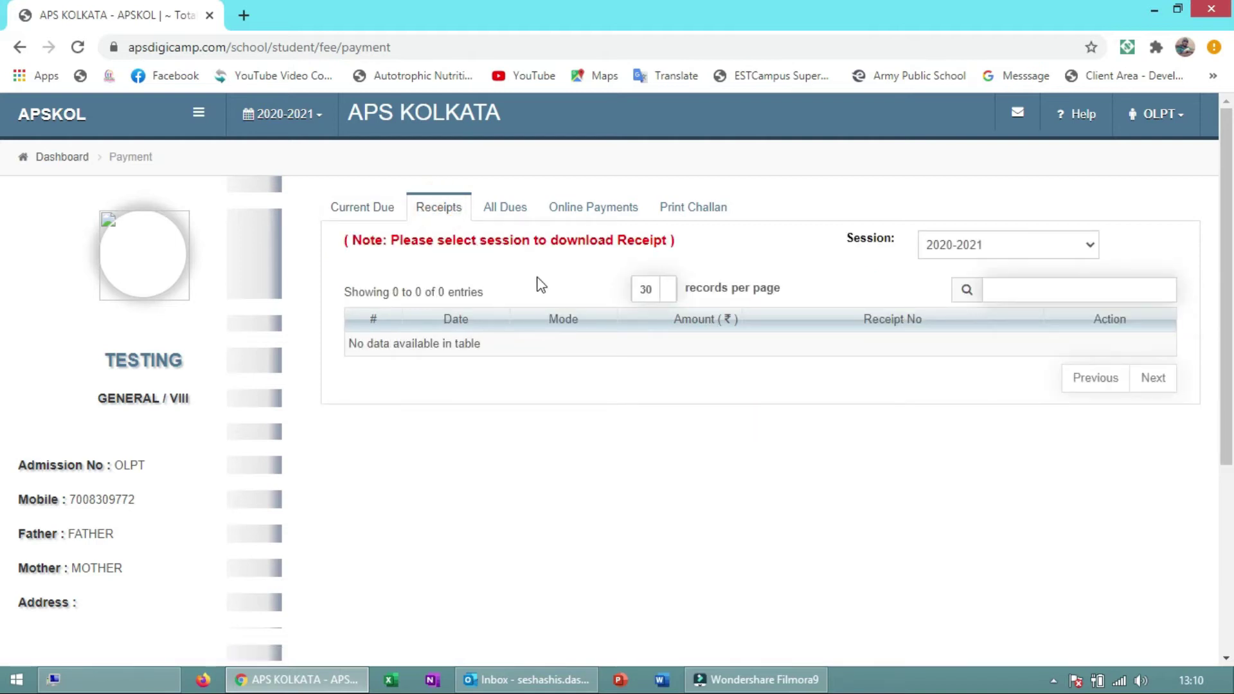
pyautogui.click(511, 216)
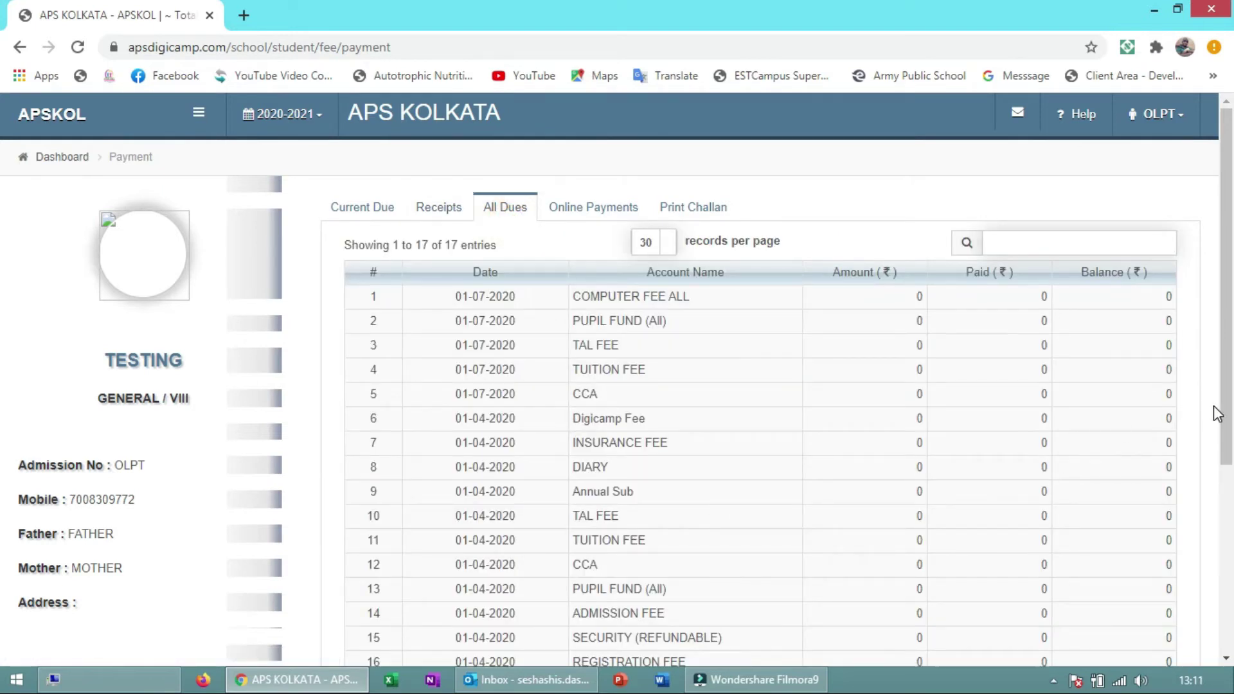
pyautogui.moveTo(1227, 414); pyautogui.dragTo(1230, 482)
pyautogui.scroll(2, 874, 300)
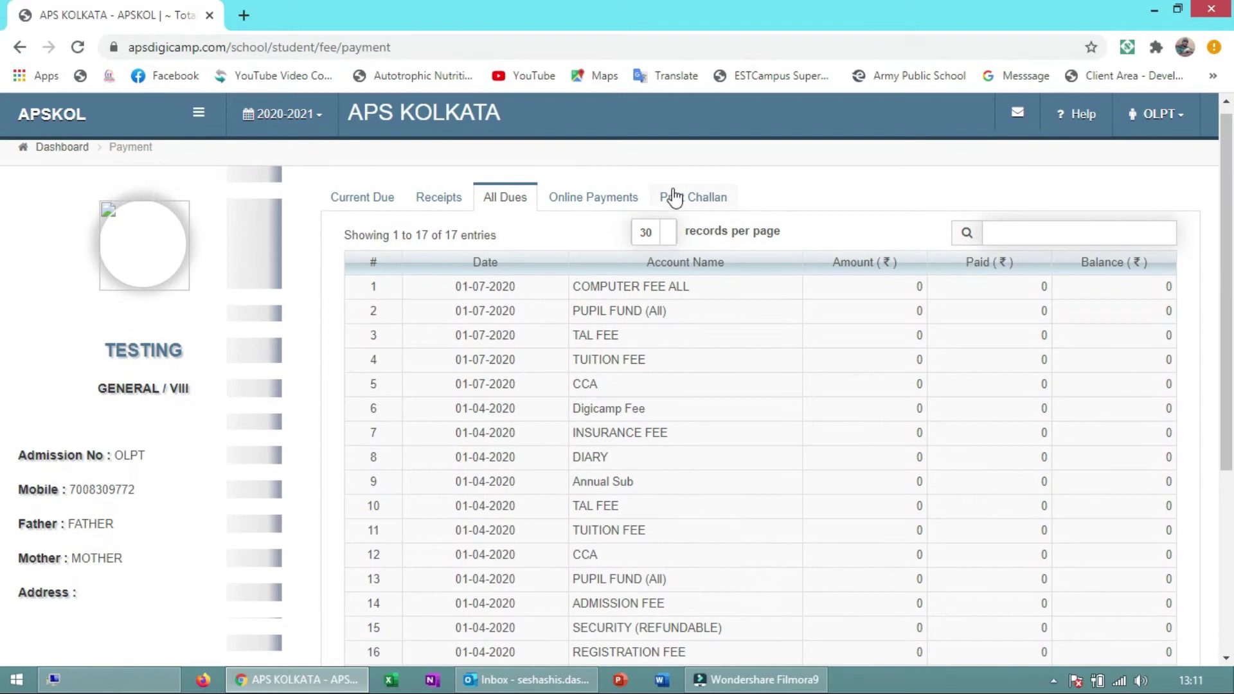
pyautogui.click(607, 200)
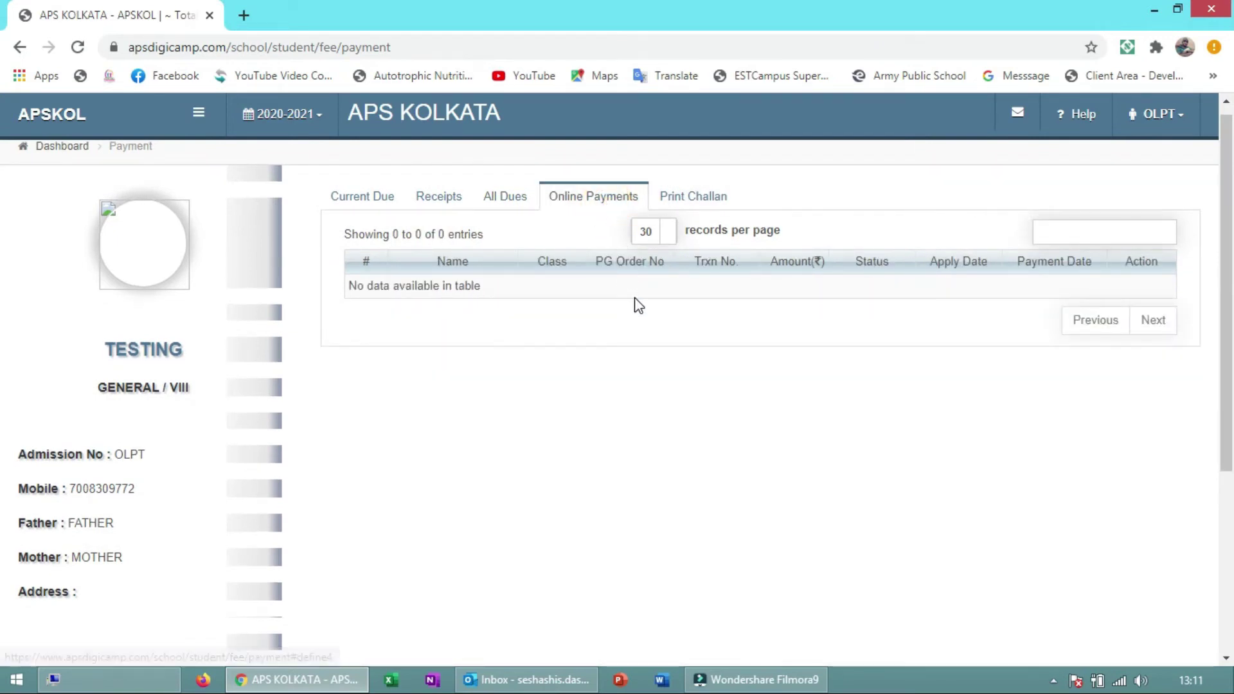
pyautogui.click(688, 200)
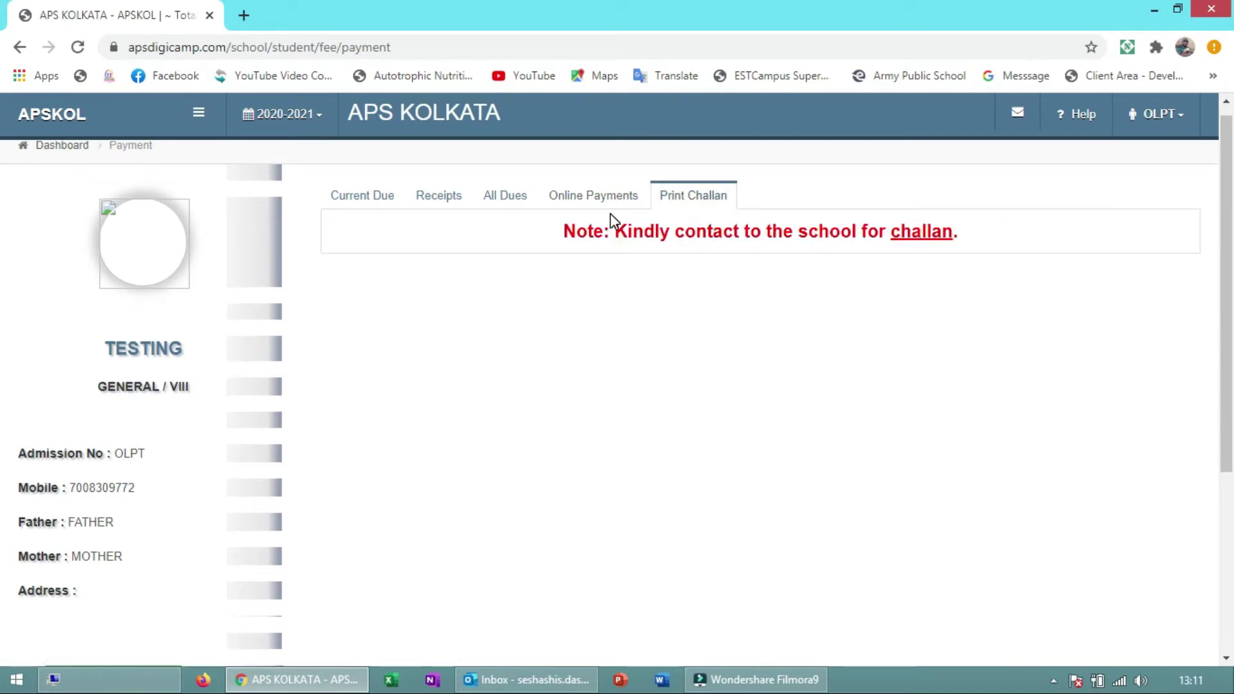
# - Return to the current dues and show the amount payable up to Q4 (January-2021 To March-2021)
pyautogui.click(384, 207)
pyautogui.click(590, 281)
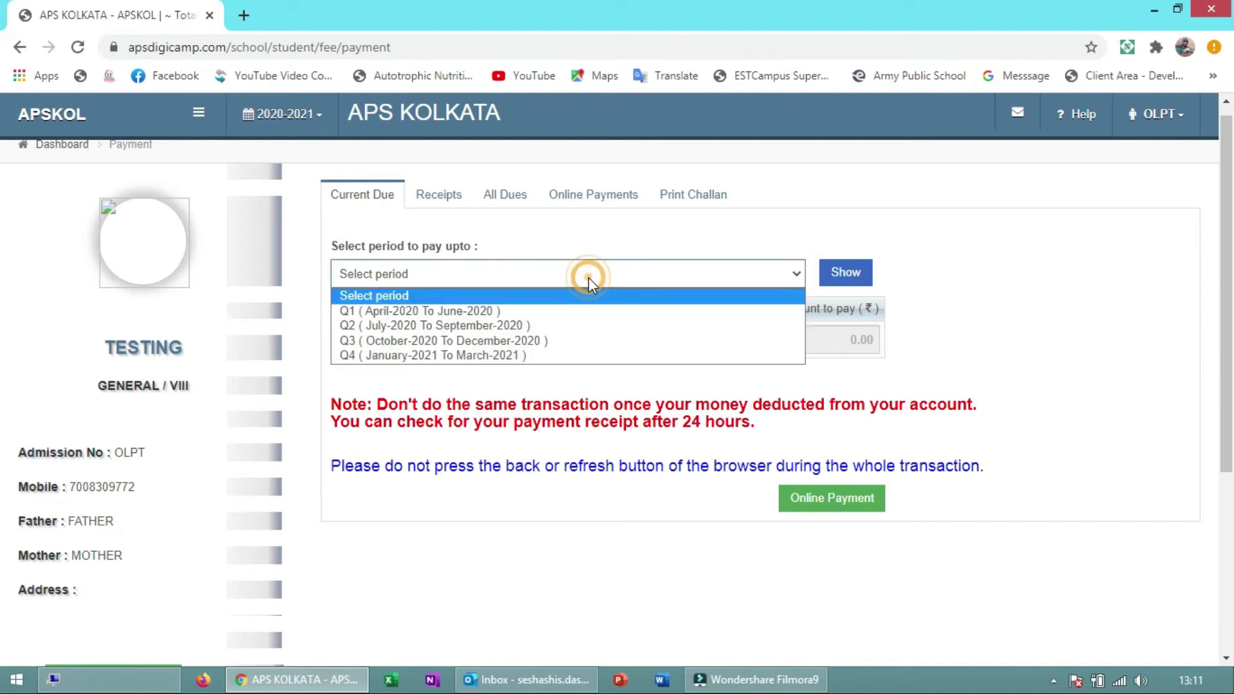
pyautogui.click(567, 355)
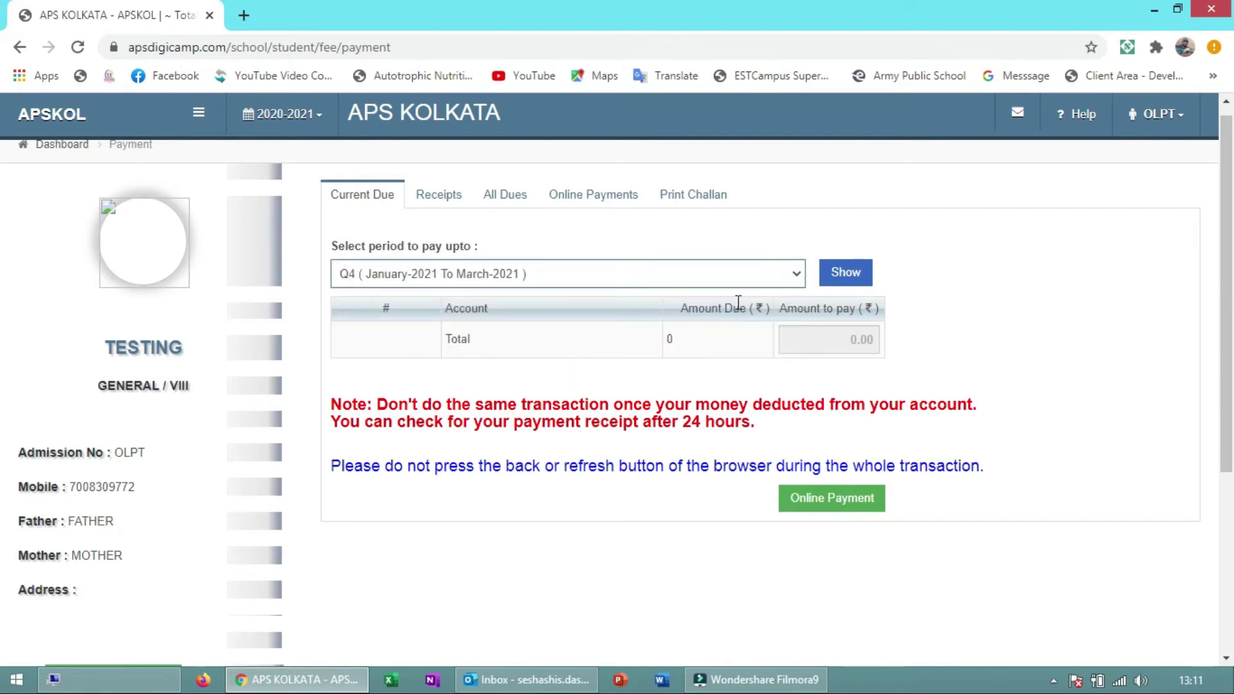
pyautogui.click(840, 280)
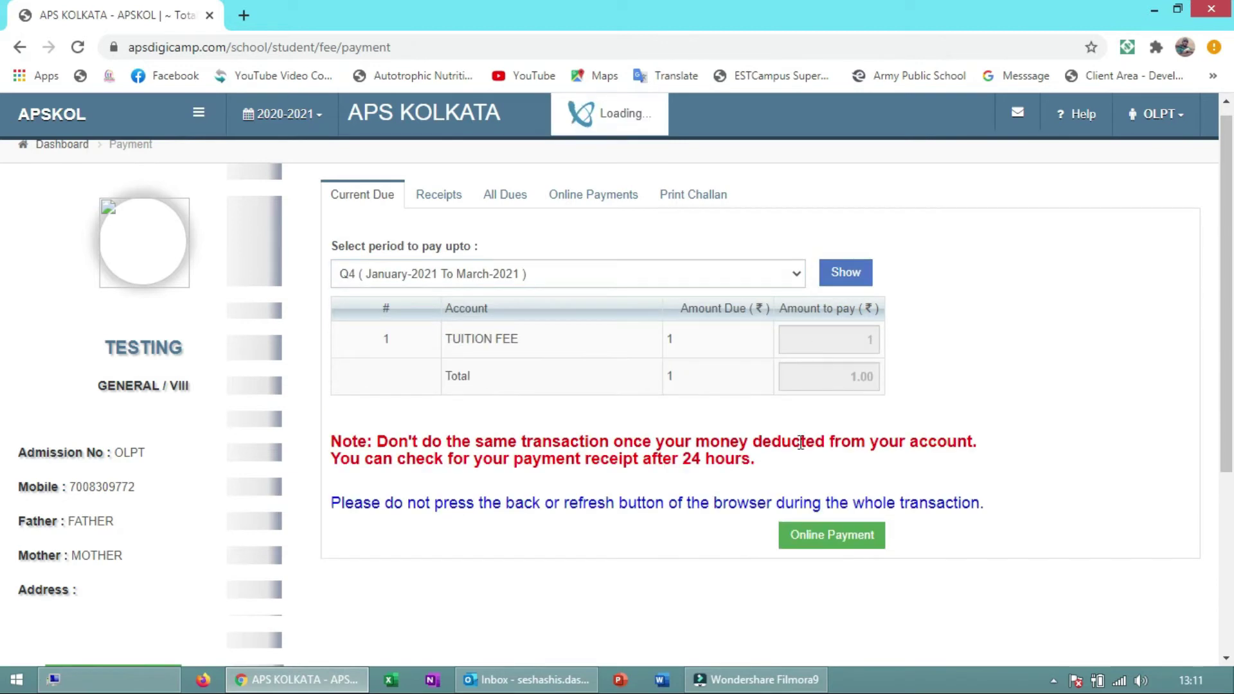
# - Start the online payment through HDFC Bank and choose Net Banking as the payment method
pyautogui.click(821, 536)
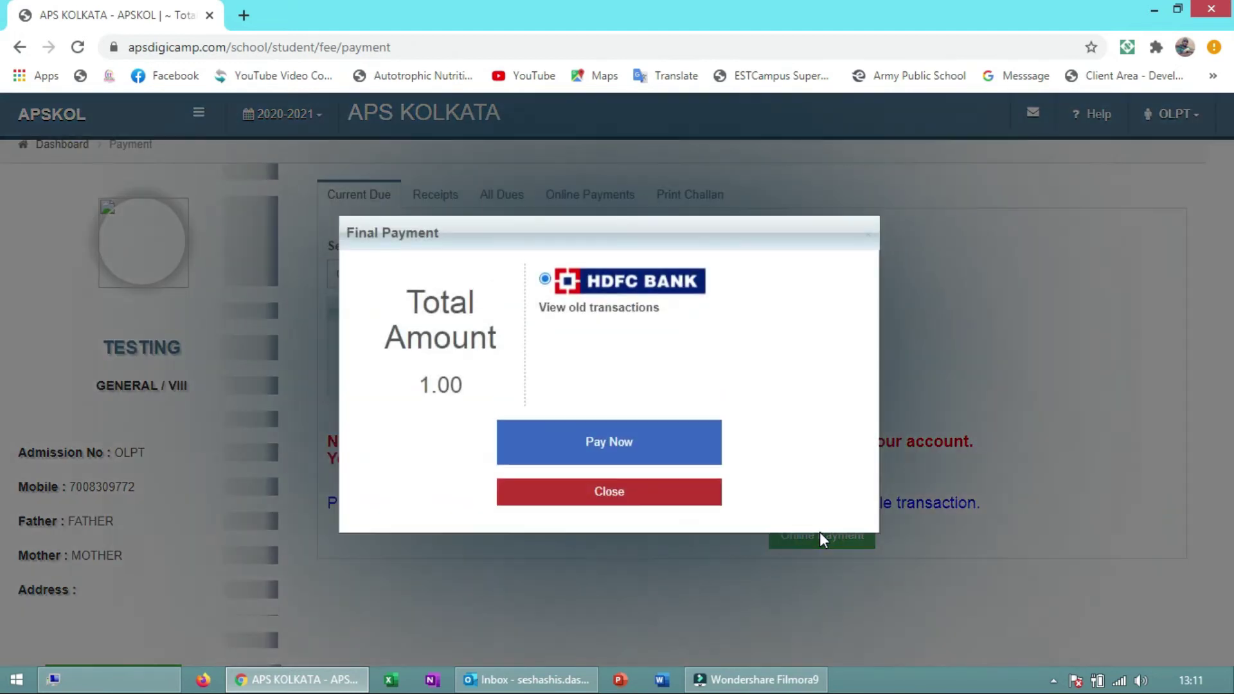
pyautogui.click(652, 443)
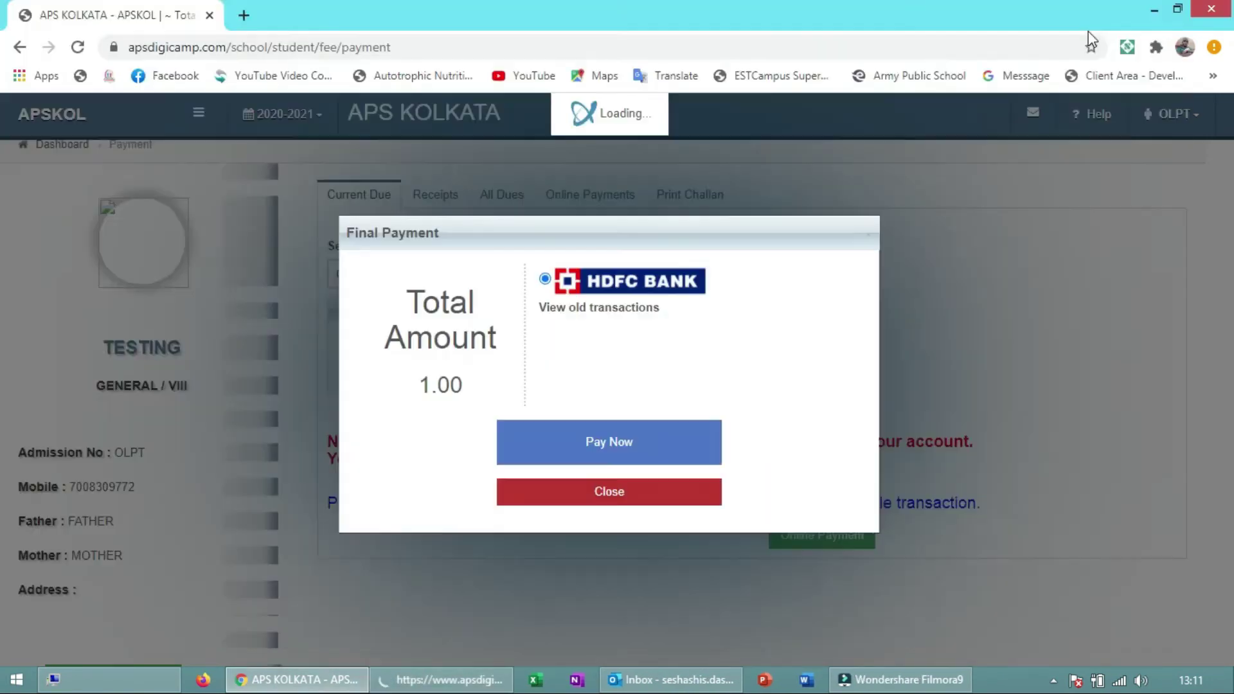
pyautogui.click(1105, 12)
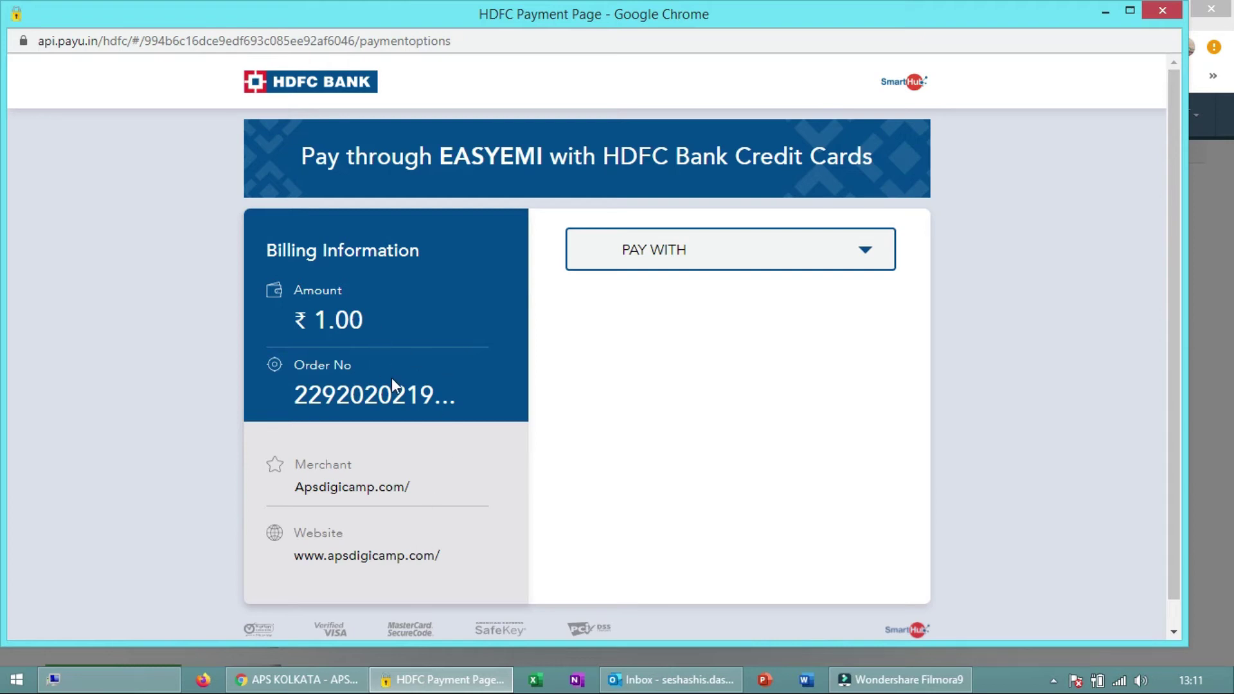
pyautogui.click(802, 256)
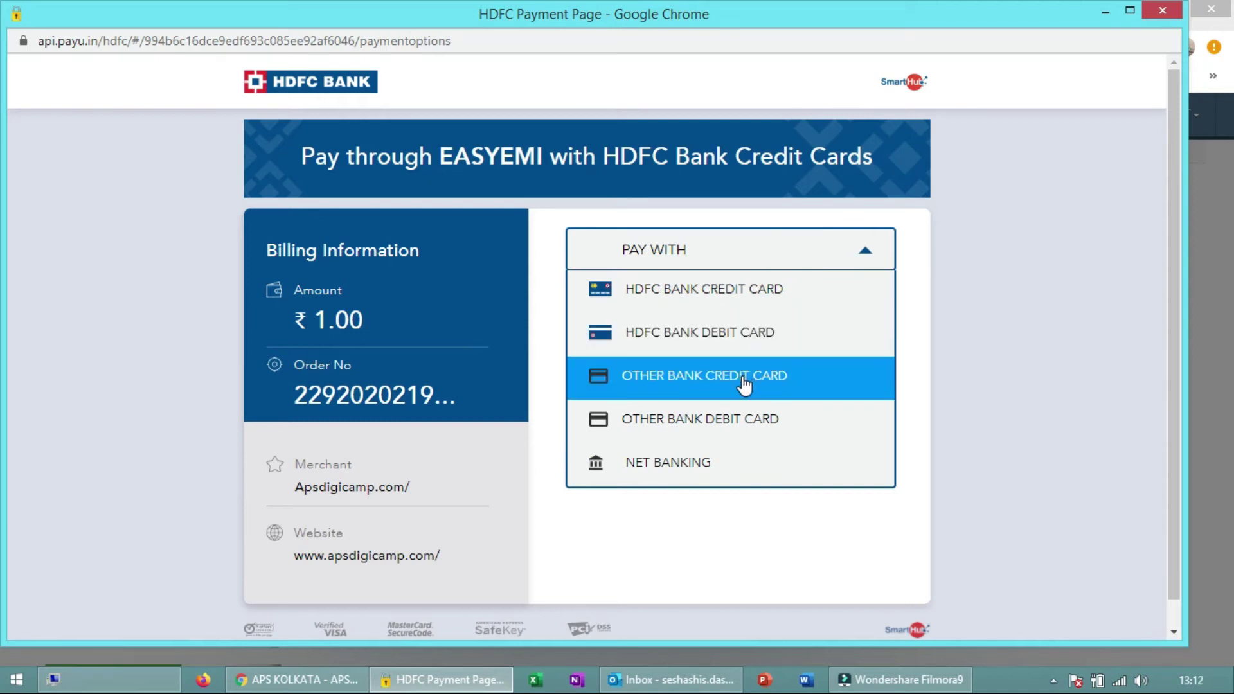
pyautogui.click(687, 466)
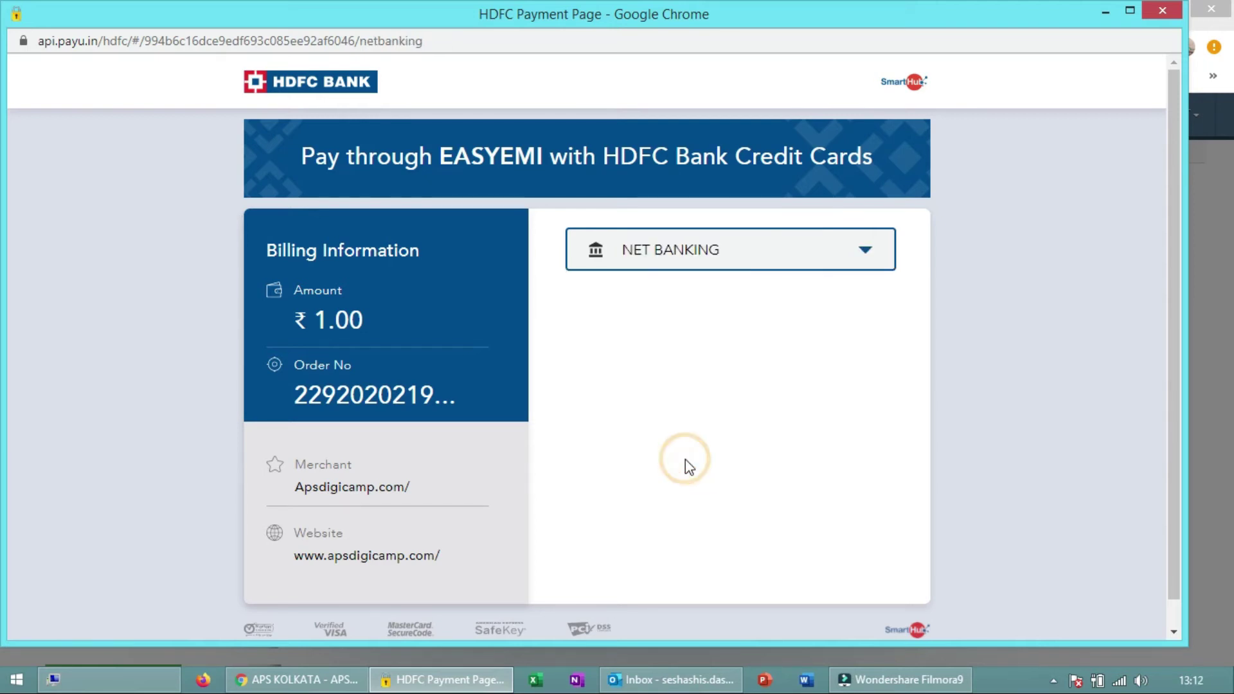
# - Check the available payment methods, keep Net Banking, and proceed with ICICI Bank as the paying bank
pyautogui.click(790, 253)
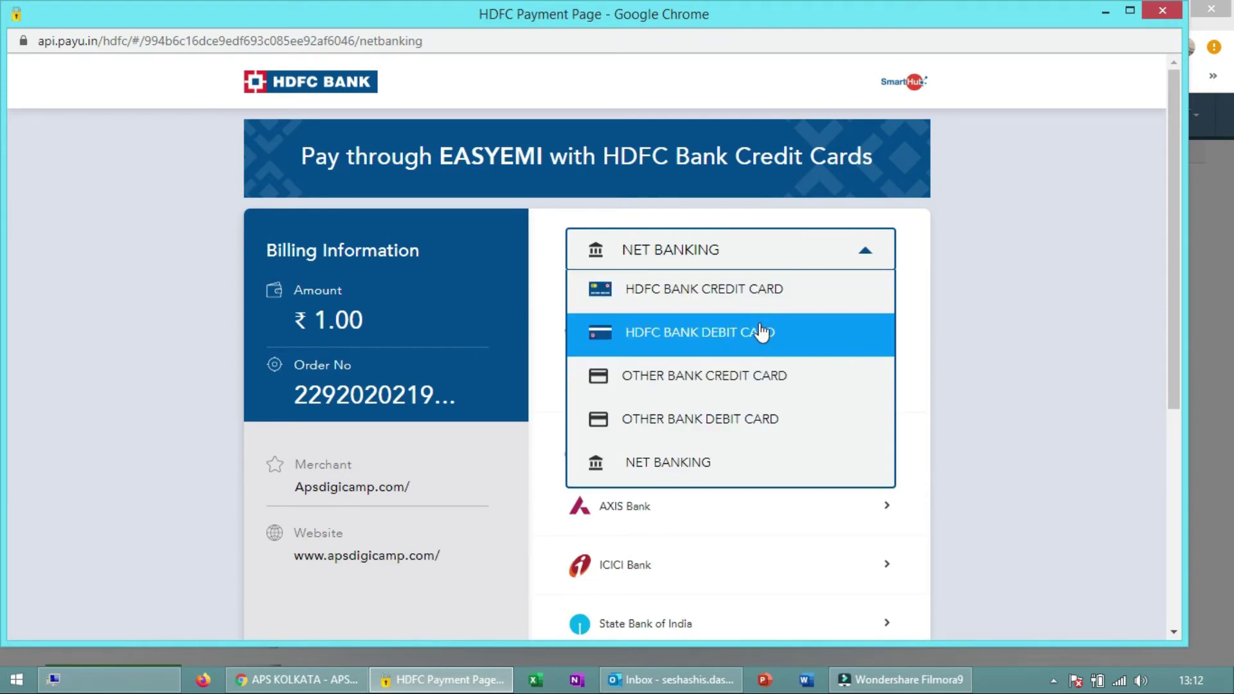
pyautogui.click(771, 250)
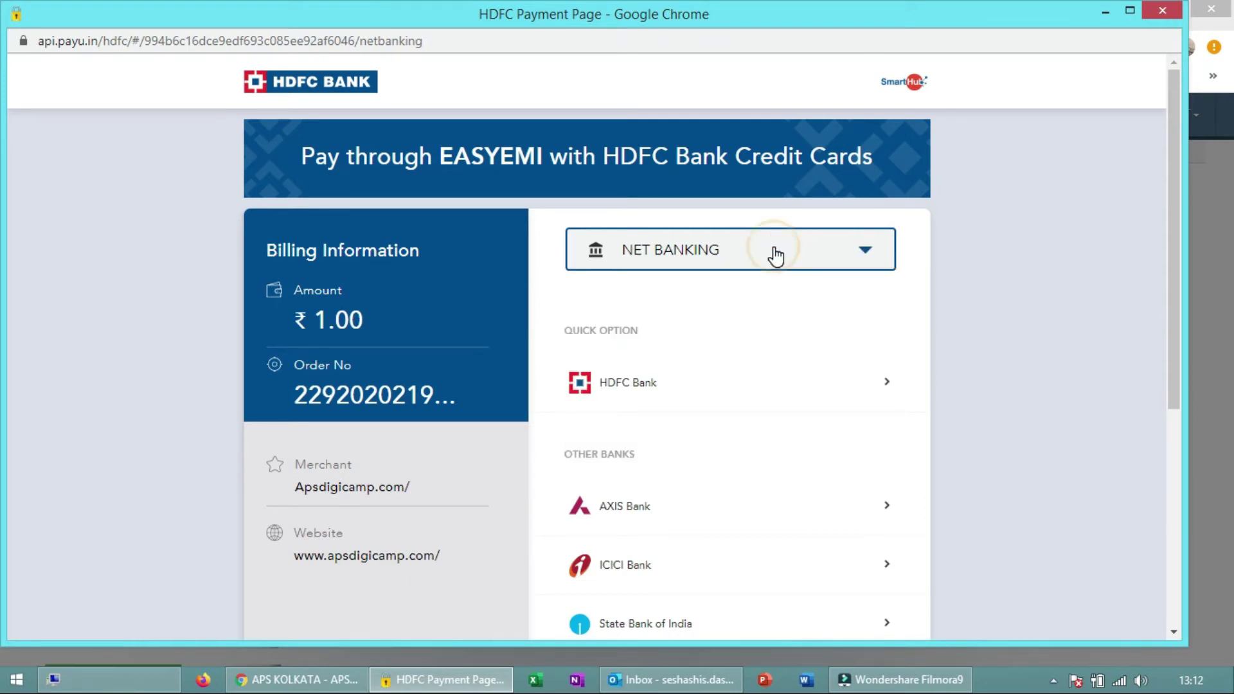
pyautogui.click(763, 569)
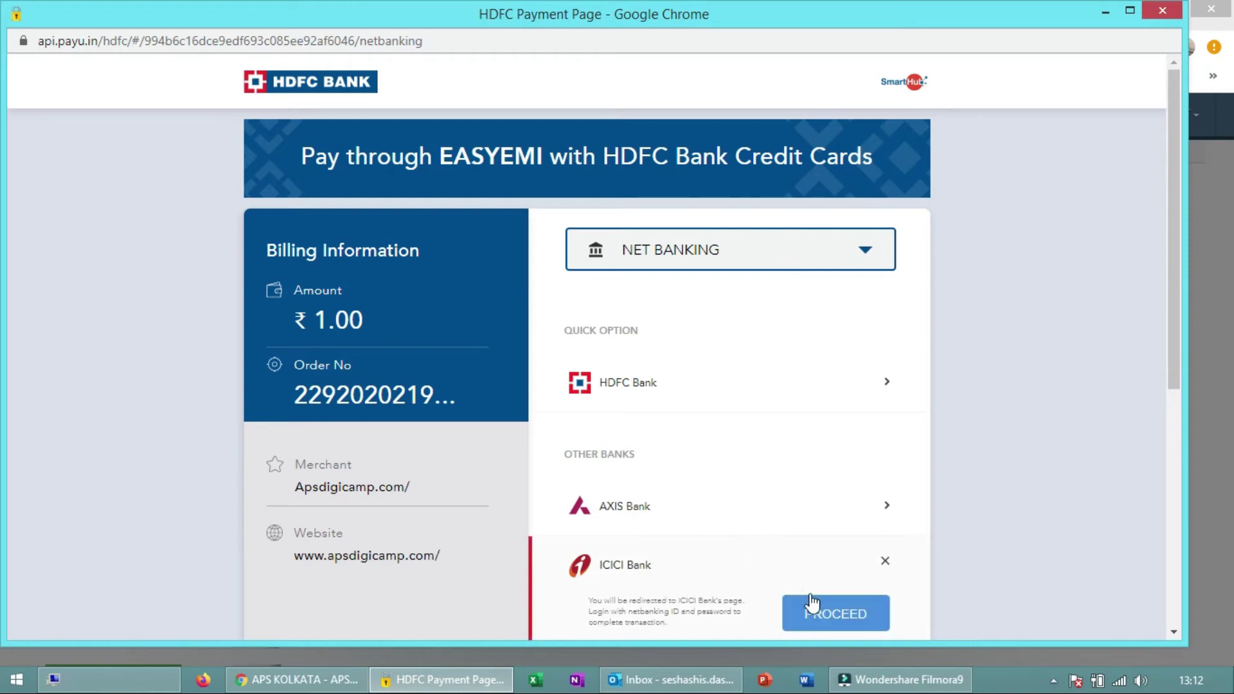
pyautogui.moveTo(1171, 318); pyautogui.dragTo(1174, 402)
pyautogui.click(814, 454)
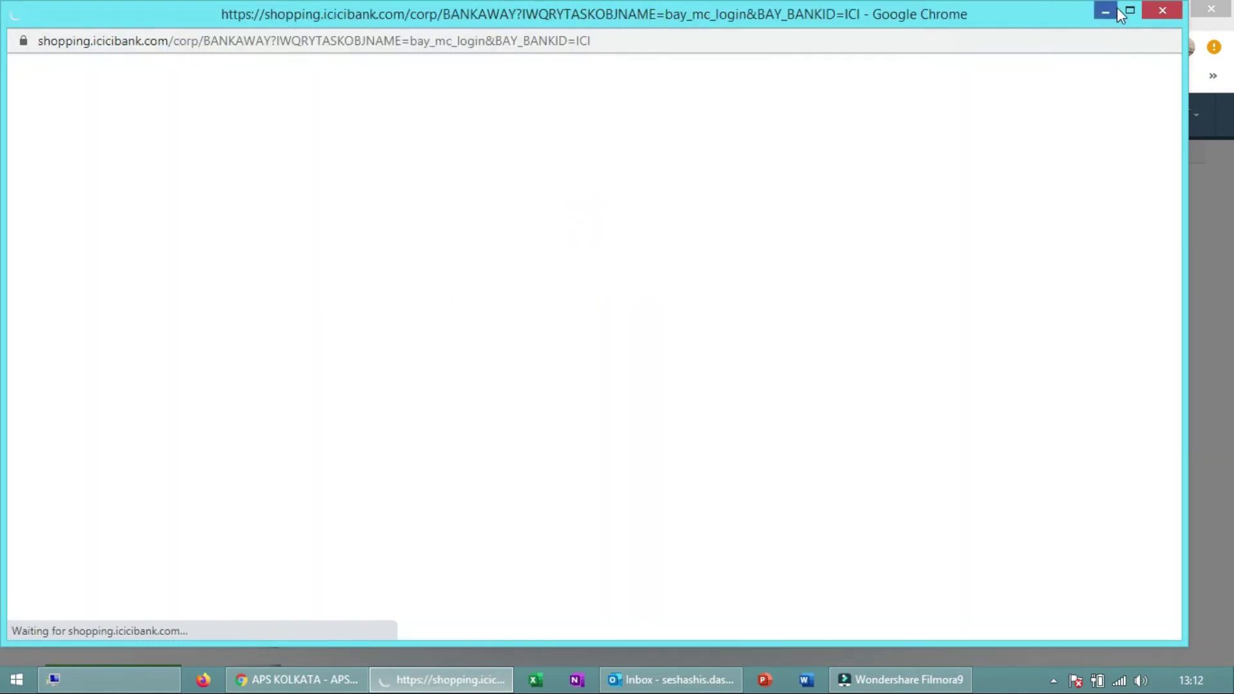
# - Maximize the bank window and log in to the ICICI Bank savings account with the saved user ID and password
pyautogui.click(1129, 9)
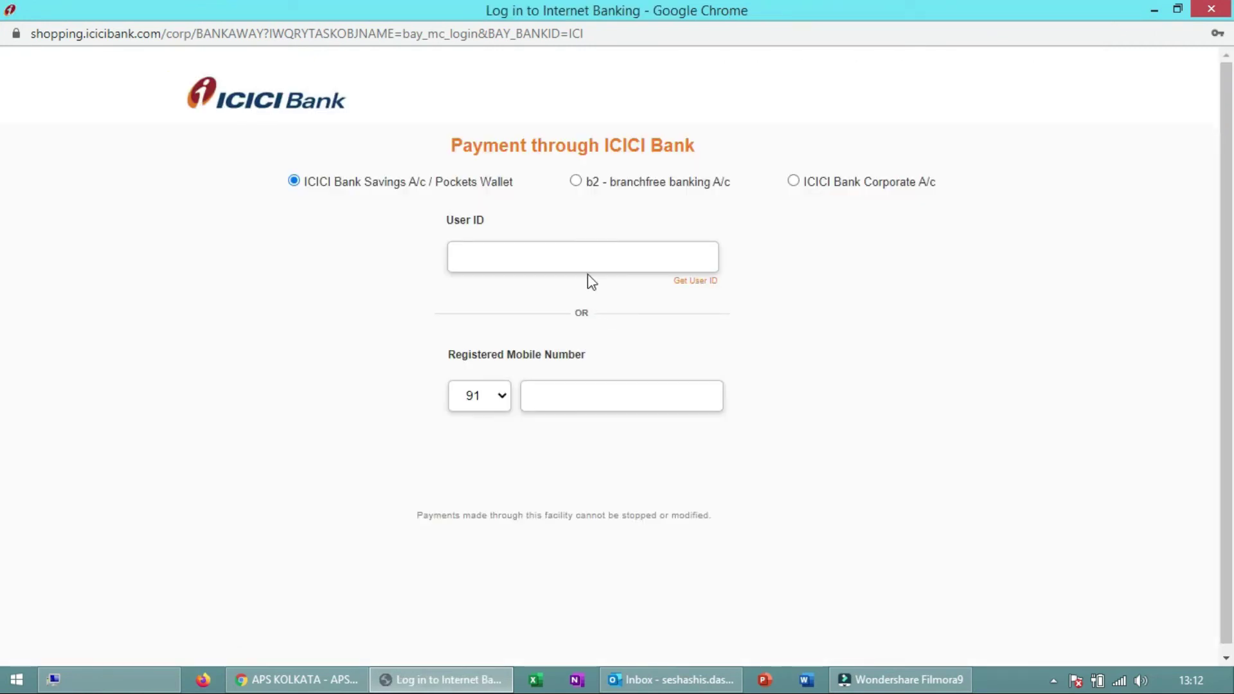
pyautogui.click(561, 261)
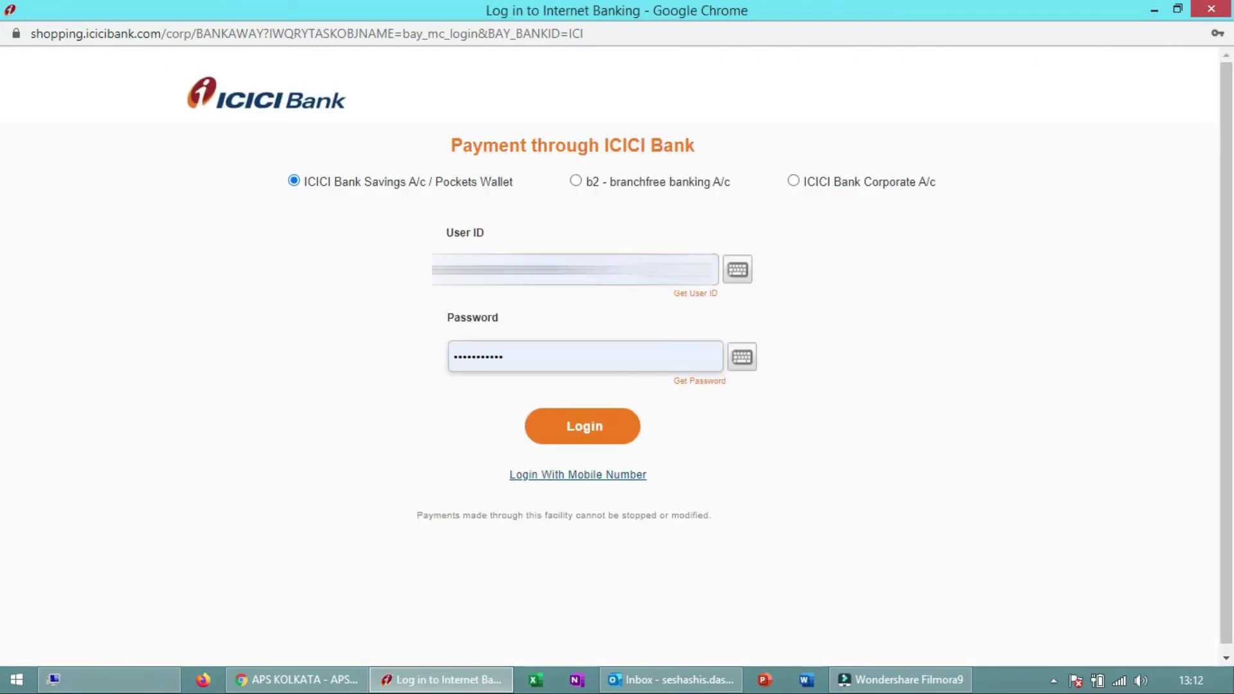
pyautogui.click(583, 430)
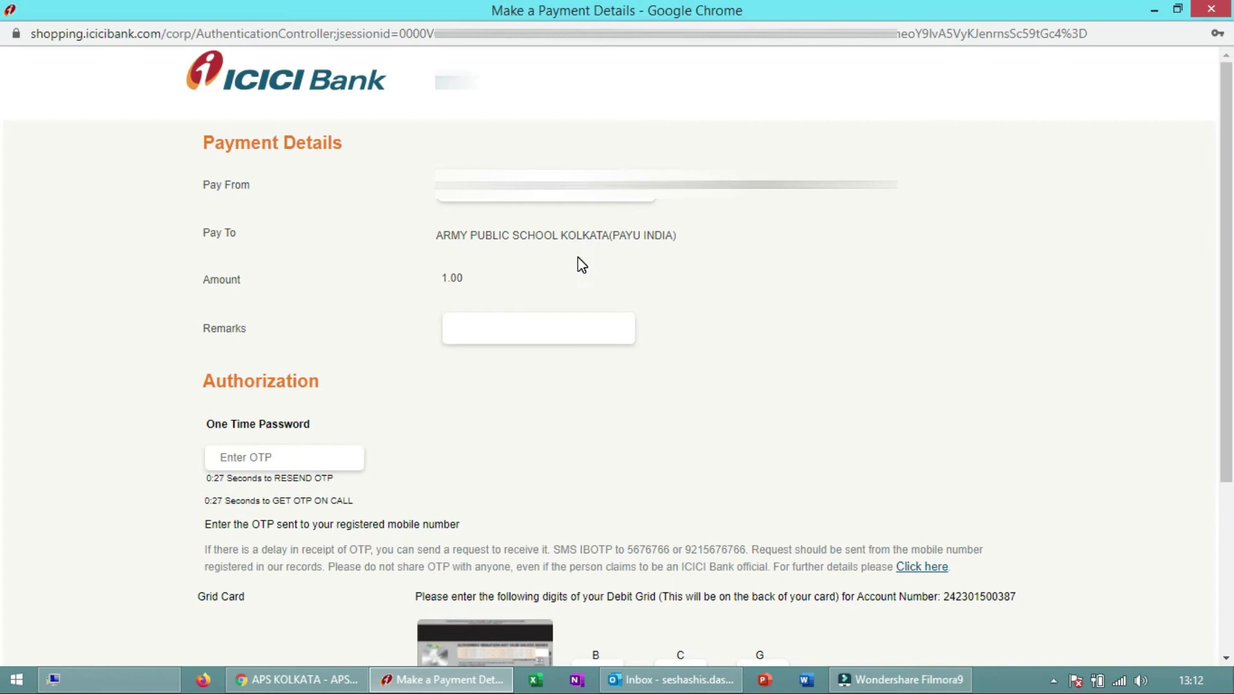
# - Enter "APS DigiCamp" as the remarks, fill in the one-time password and the debit card grid digits, and submit the payment
pyautogui.click(546, 333)
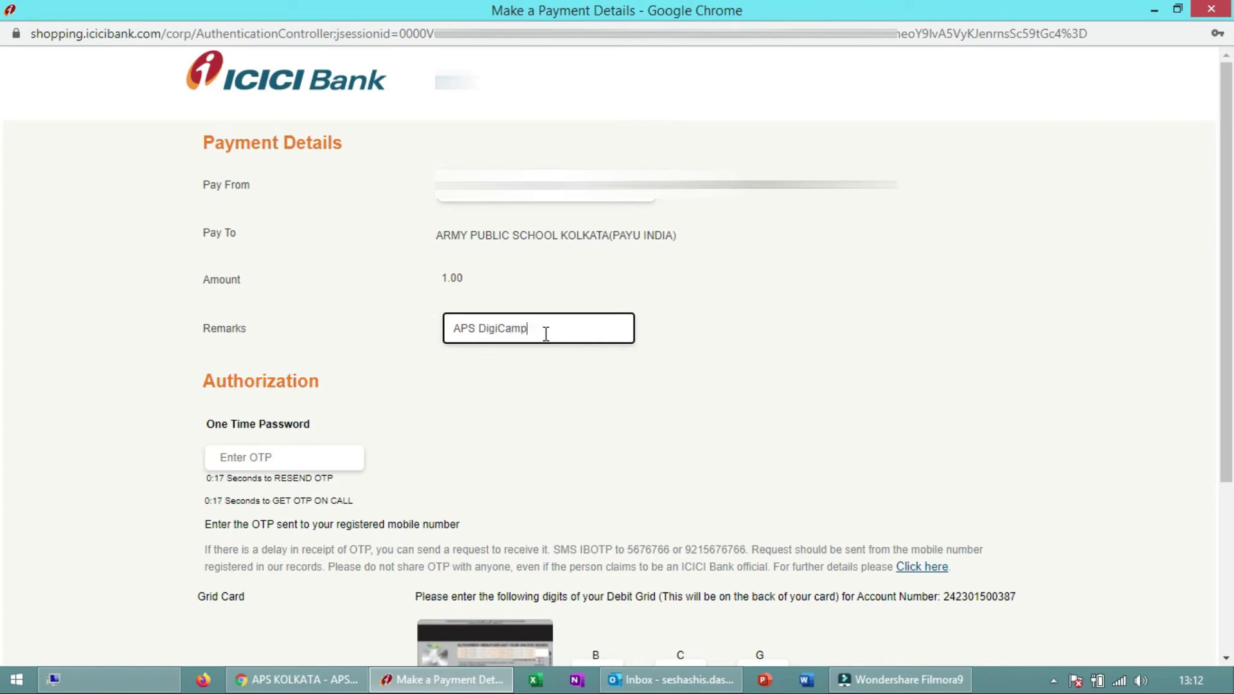
pyautogui.click(303, 457)
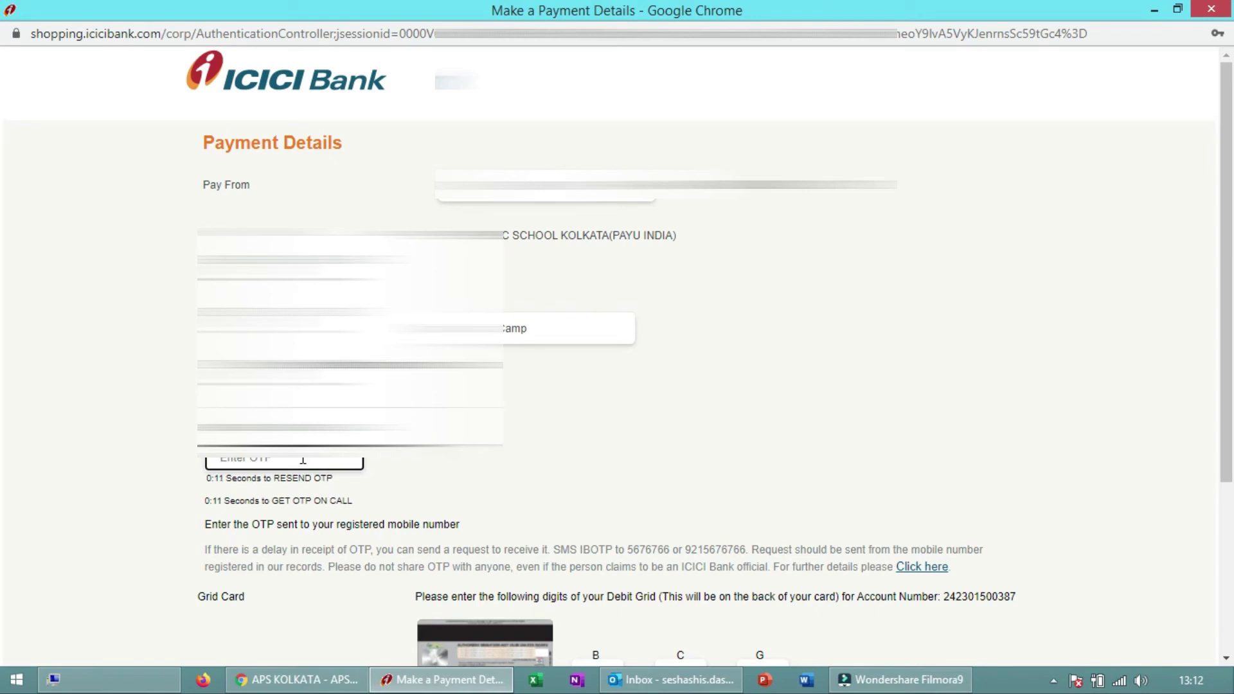
pyautogui.write('••••••')
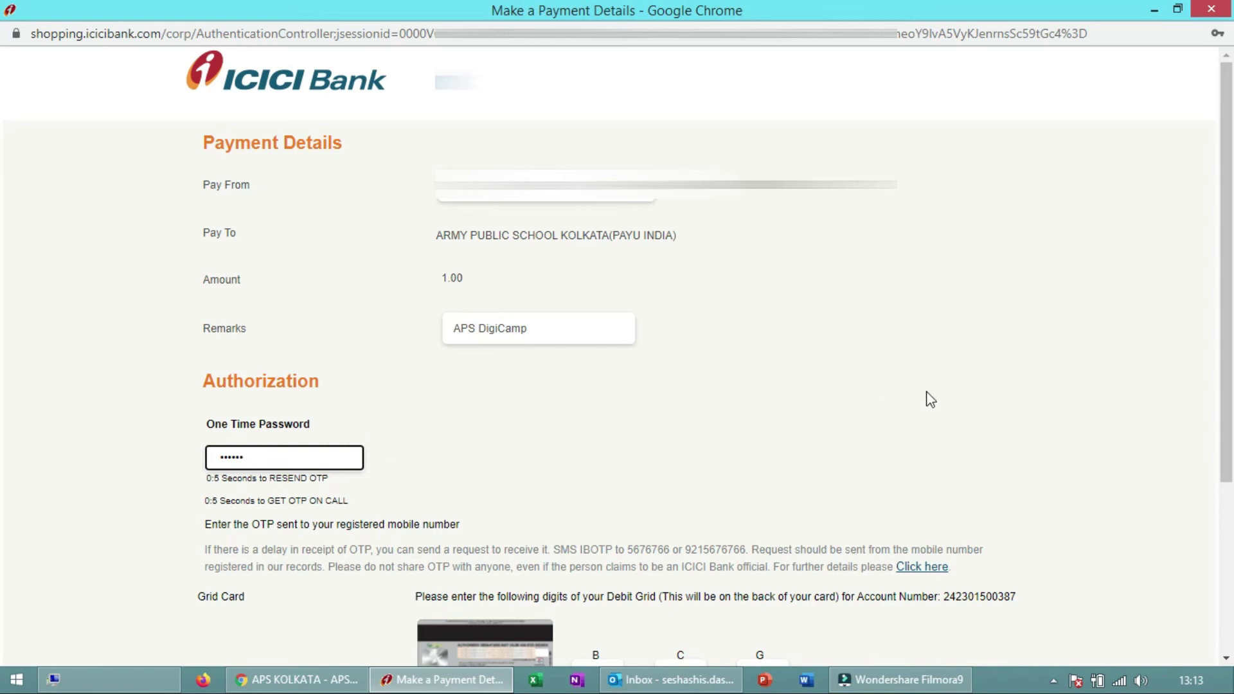
pyautogui.scroll(-3, 3, 341)
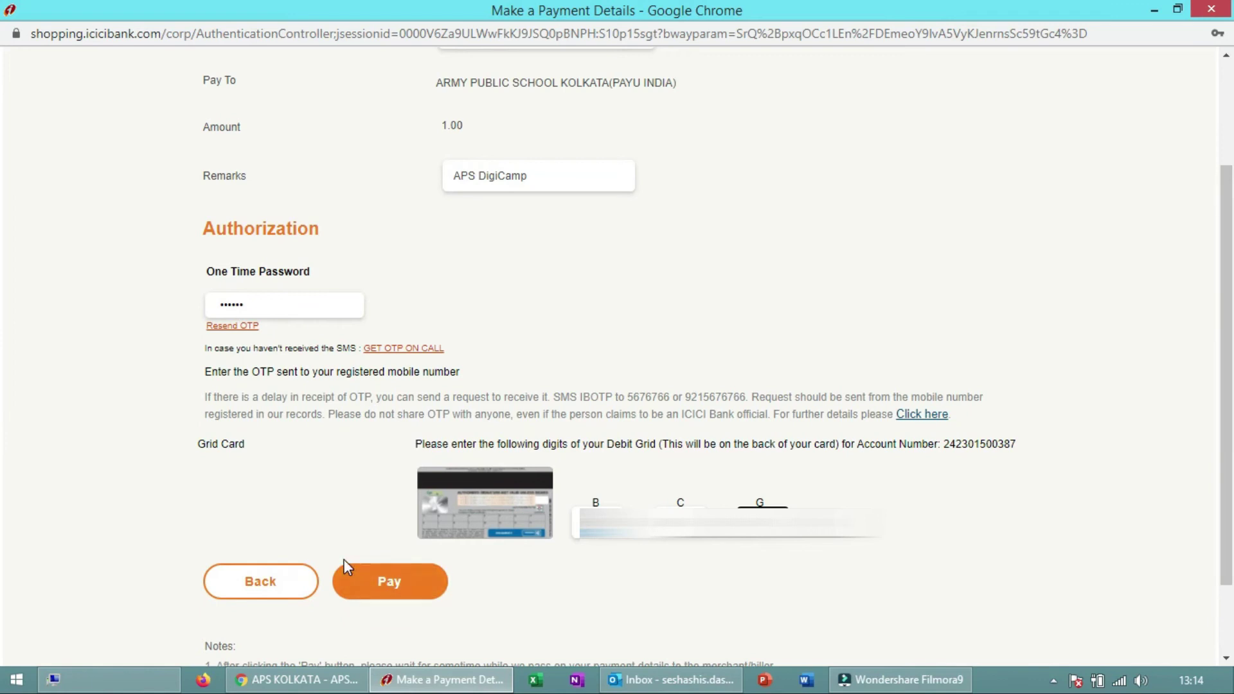
pyautogui.click(385, 583)
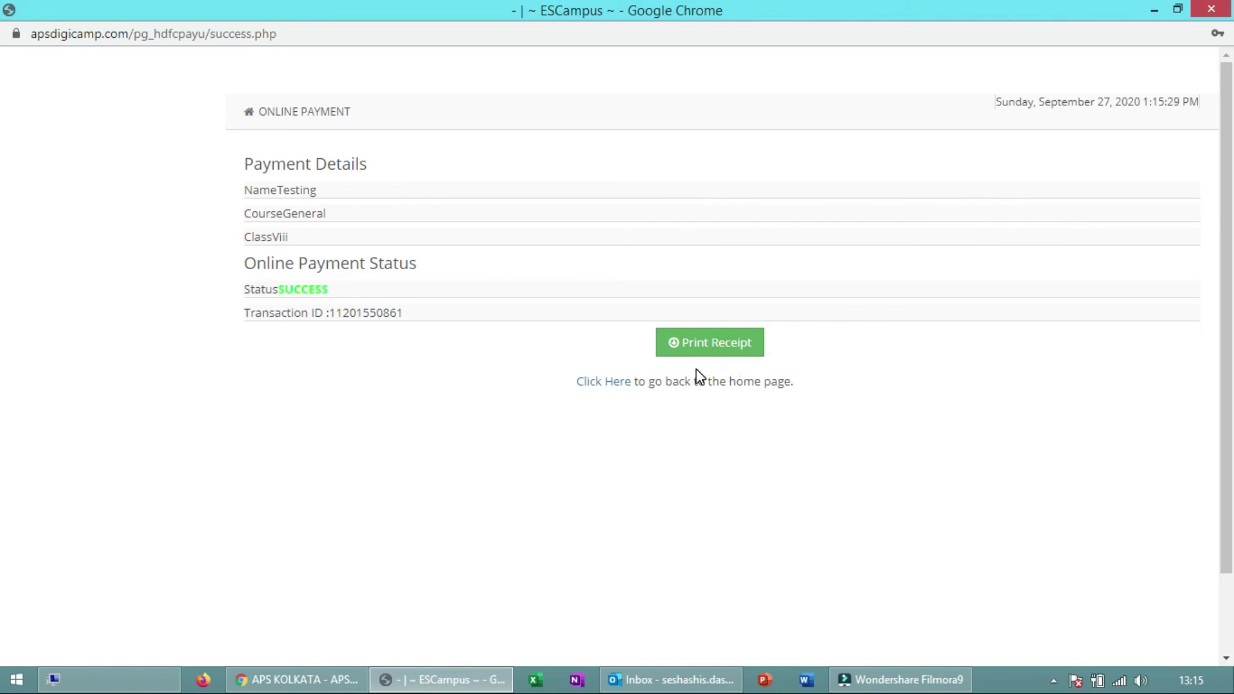
# - Return to the school portal, view the fee receipt dated 27-09-2020 including its transaction ID, and close the receipt
pyautogui.click(598, 384)
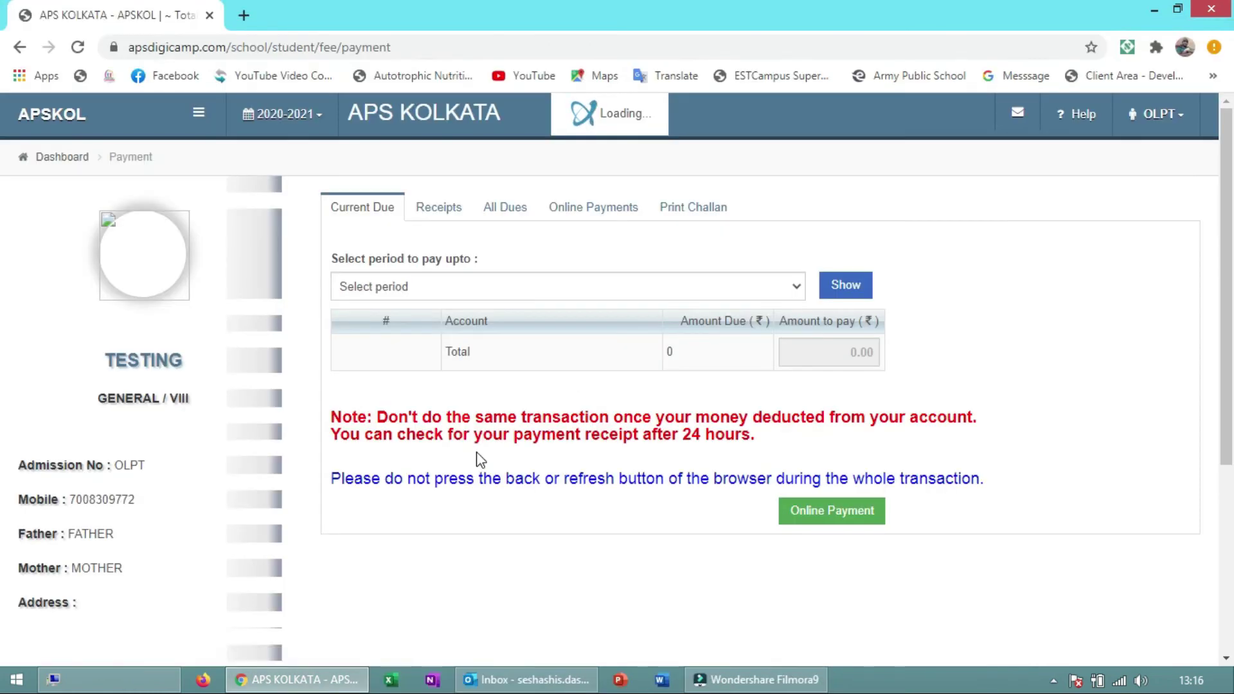
pyautogui.click(446, 204)
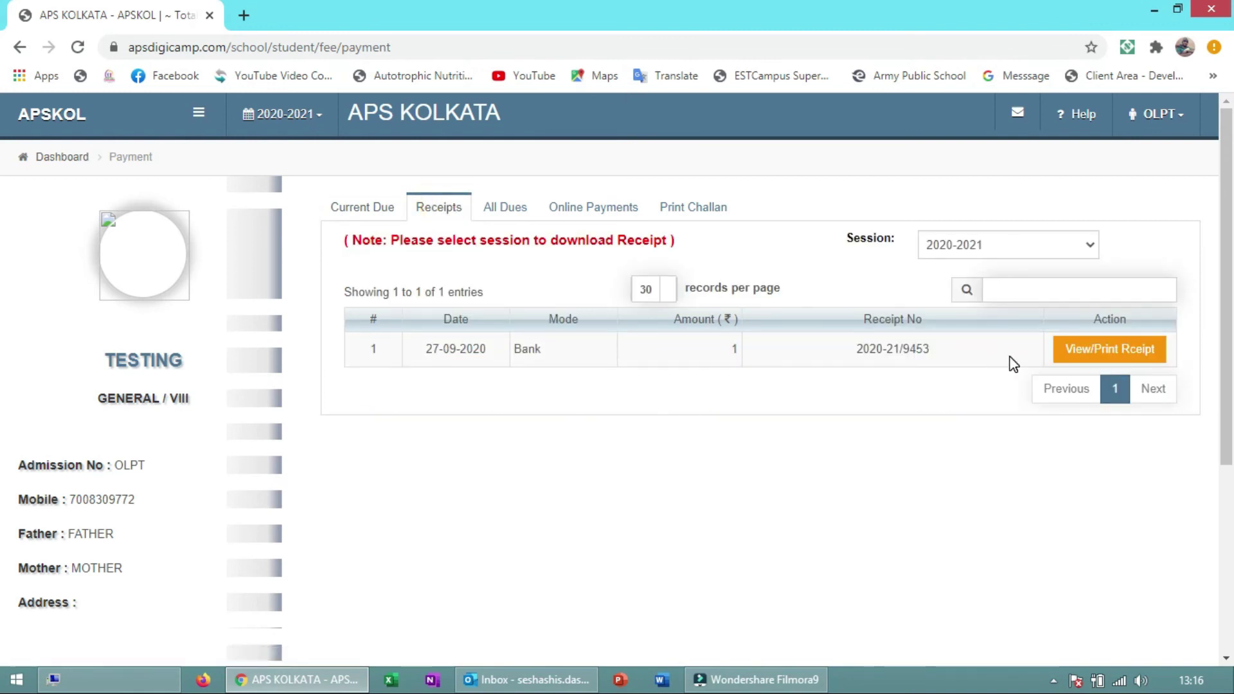
pyautogui.click(1083, 351)
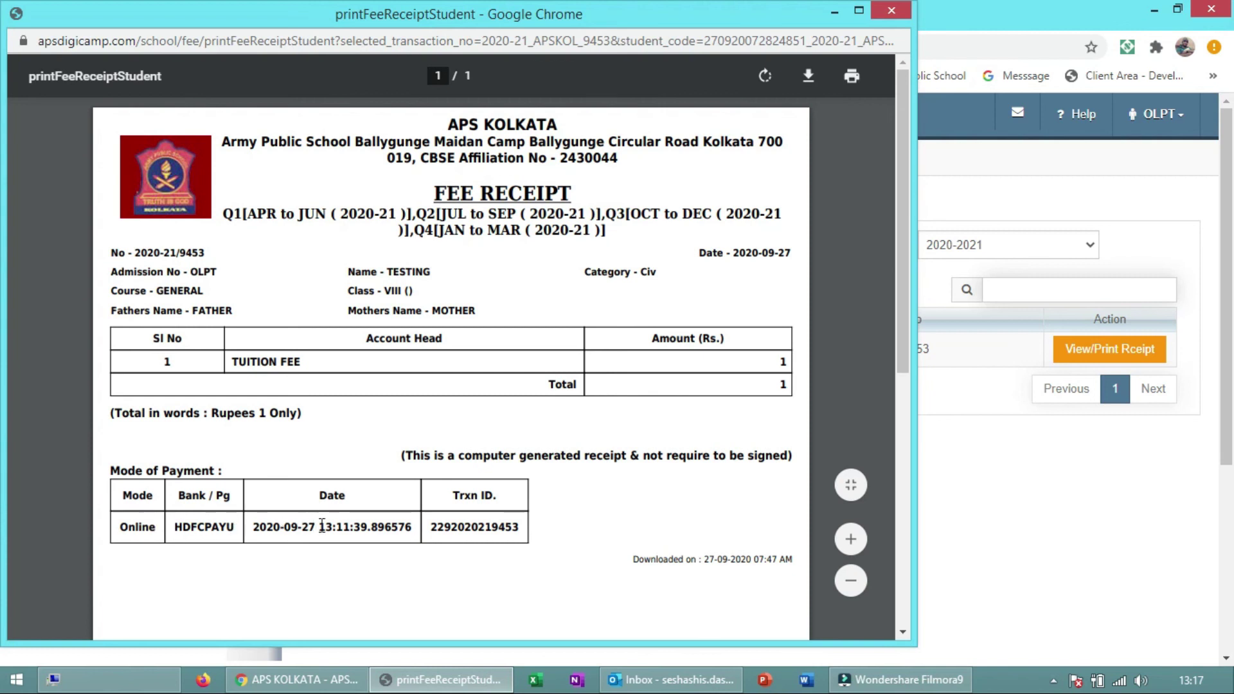
pyautogui.doubleClick(460, 525)
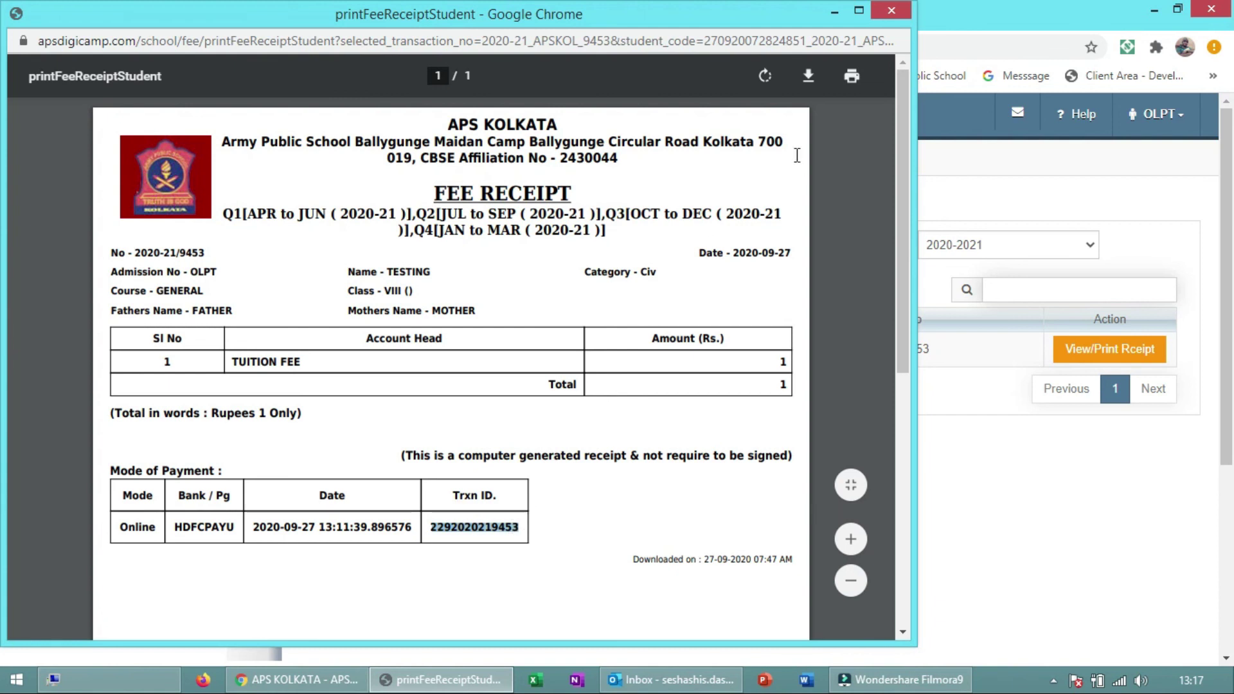
pyautogui.click(893, 10)
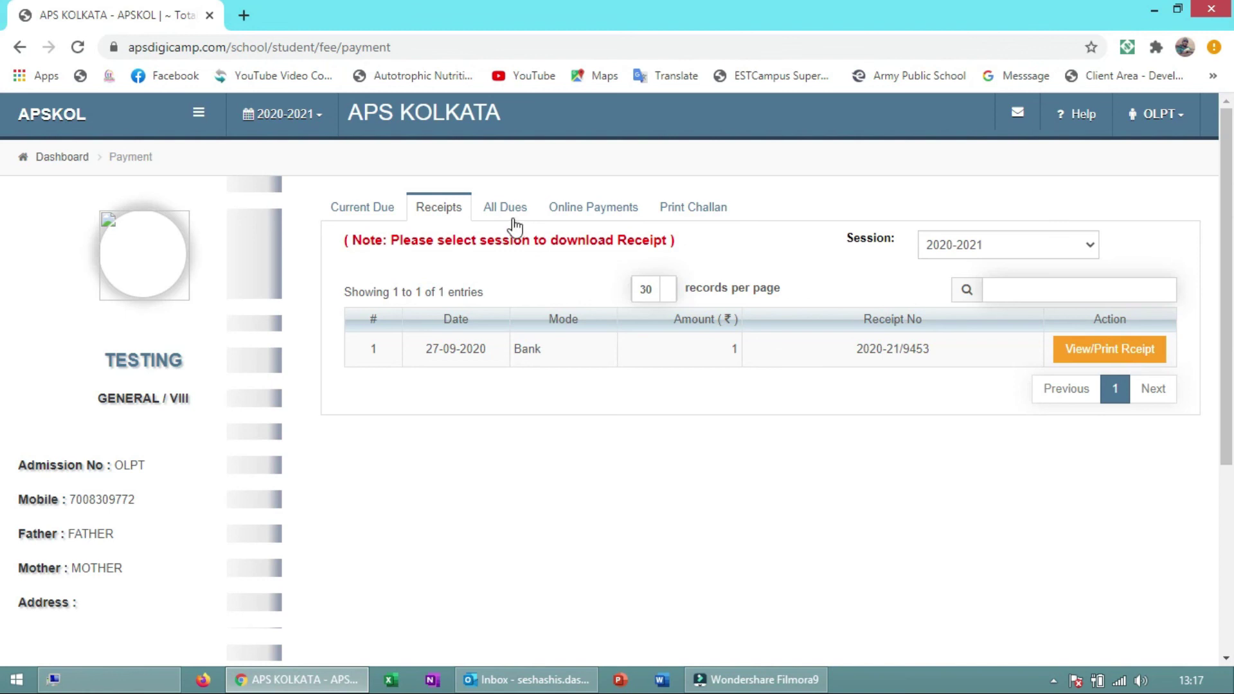
# - Examine the online payment record's order number, transaction number, amount, status, apply date, gateway and payment date
pyautogui.click(595, 206)
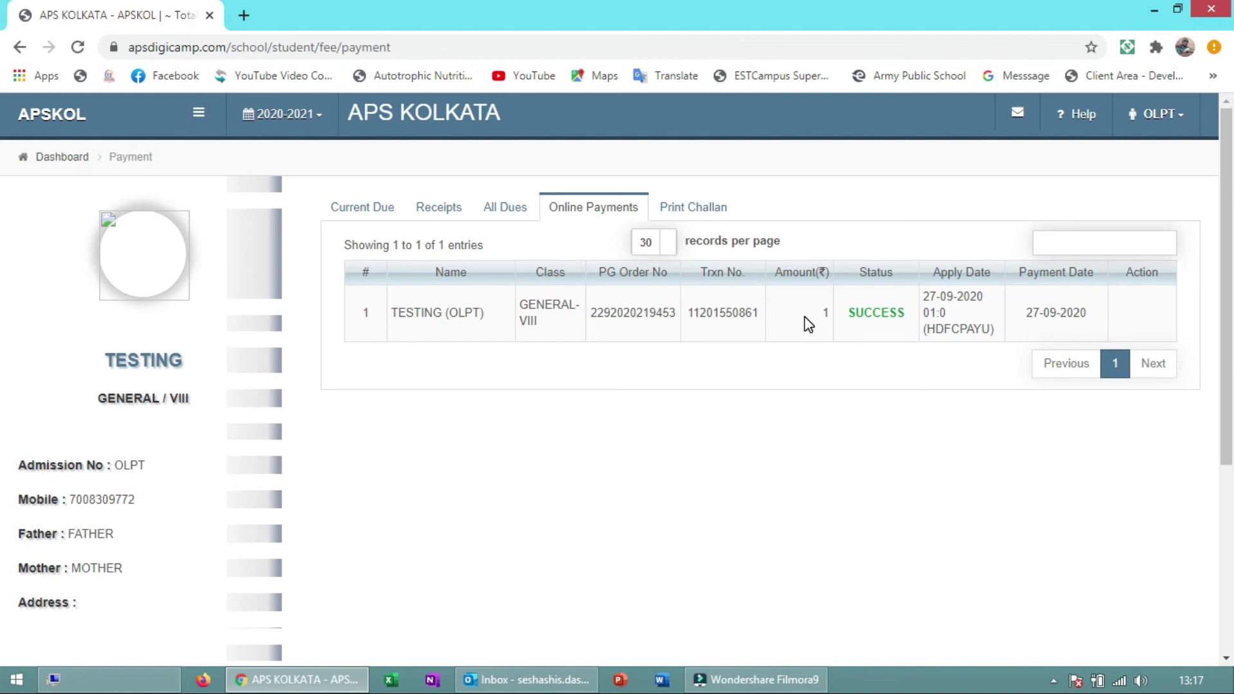
pyautogui.doubleClick(659, 314)
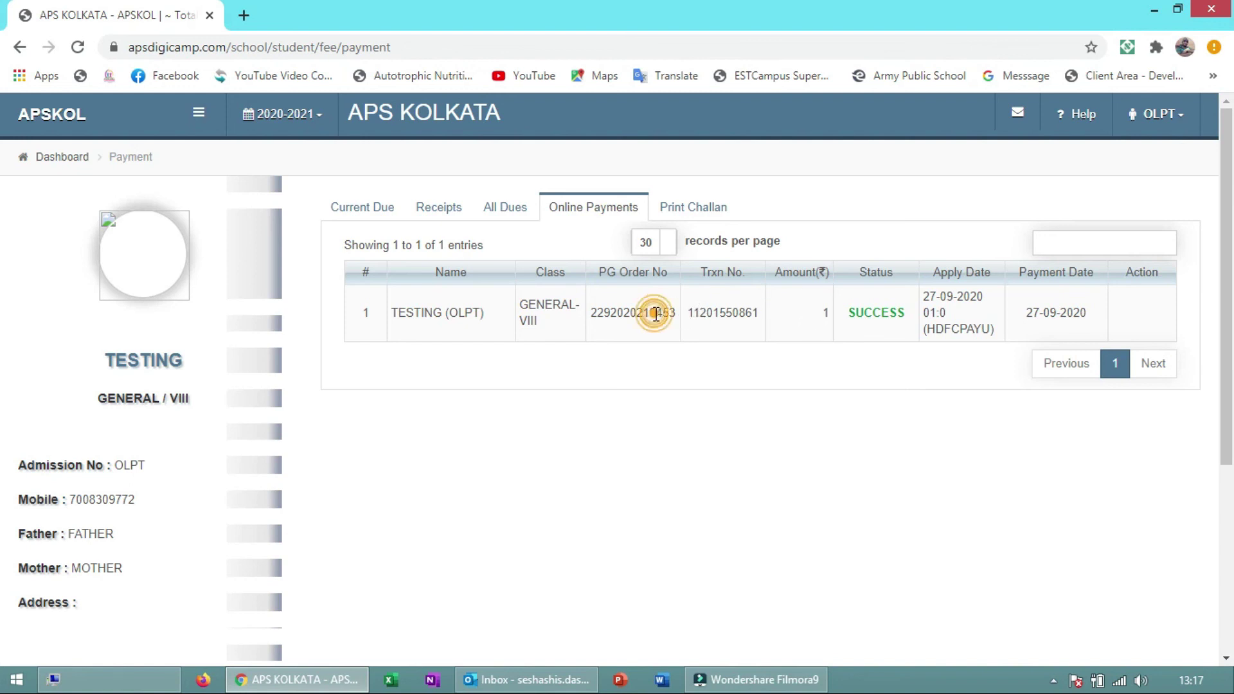
pyautogui.doubleClick(733, 312)
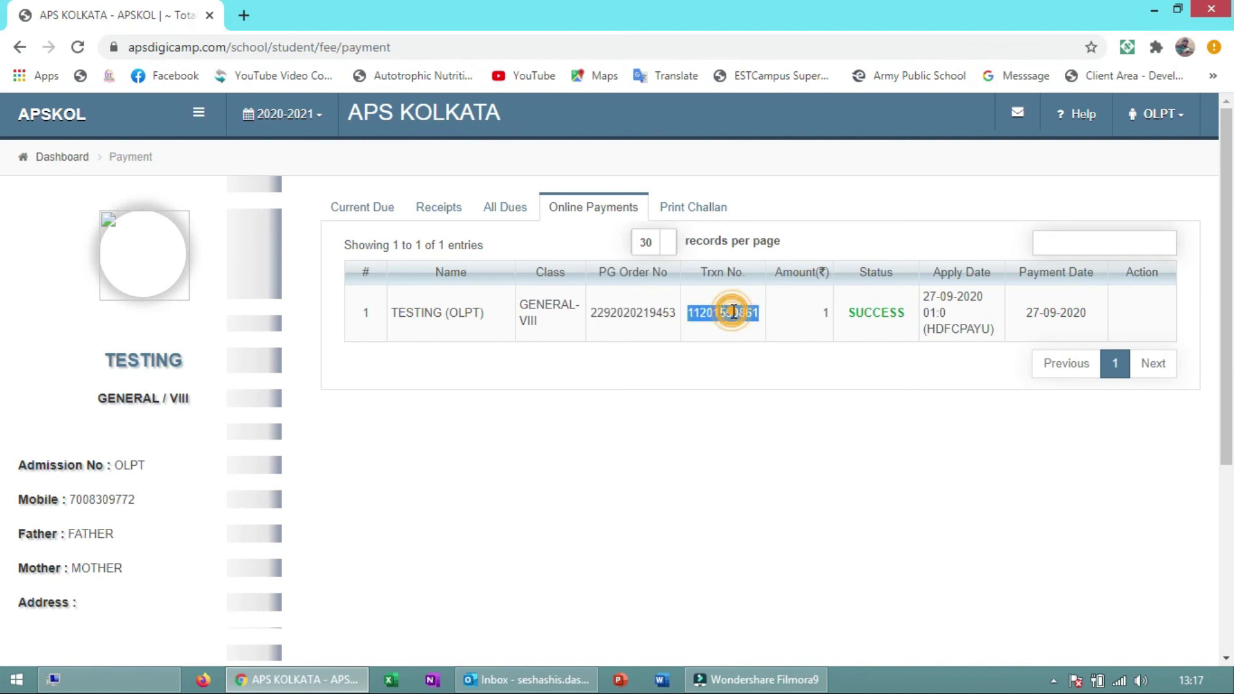
pyautogui.doubleClick(825, 313)
pyautogui.doubleClick(871, 314)
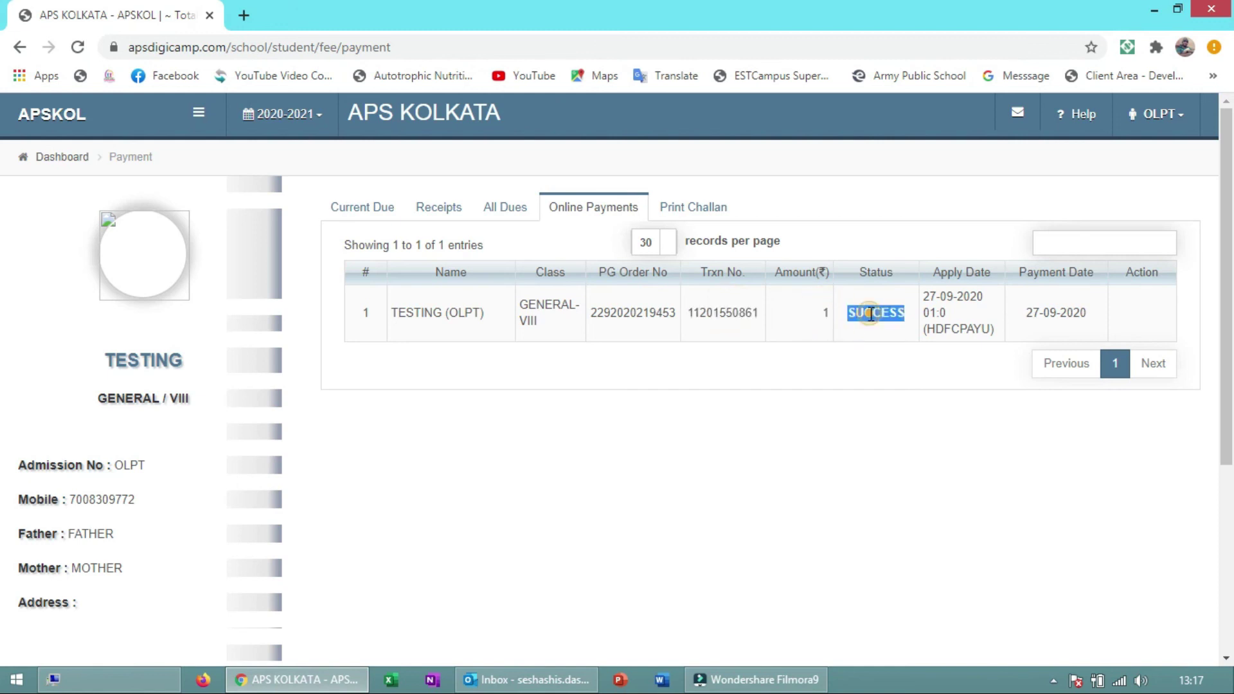
pyautogui.doubleClick(964, 330)
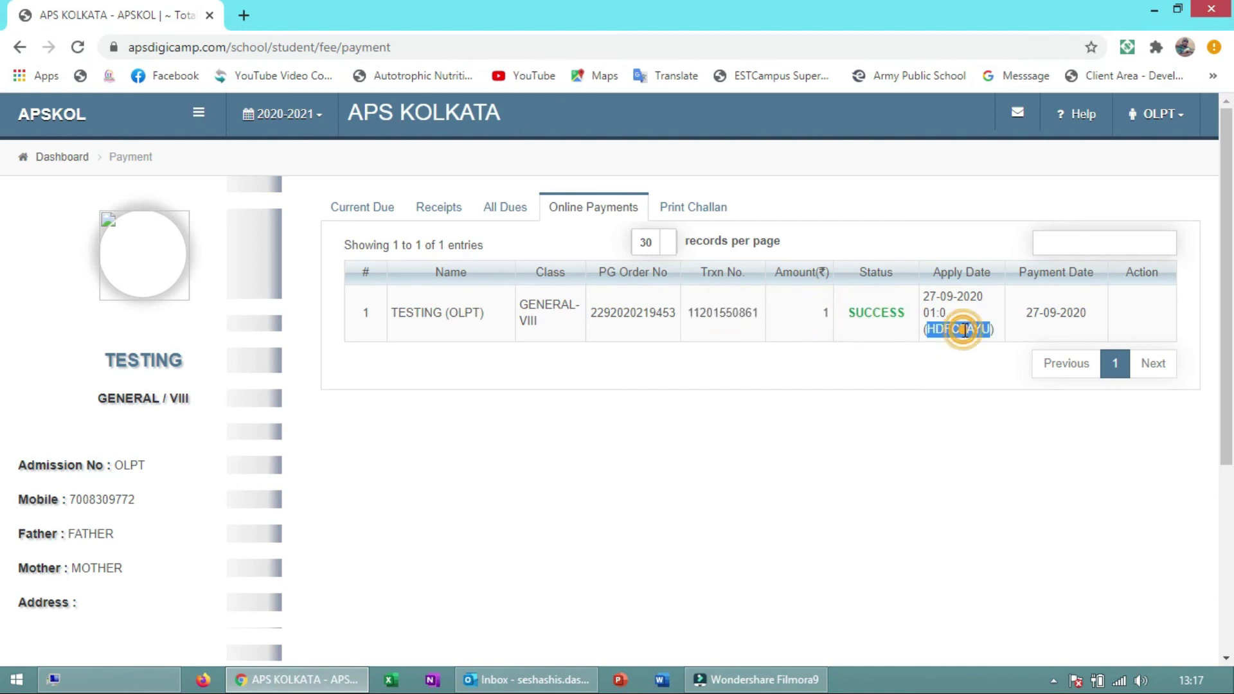
pyautogui.doubleClick(960, 296)
pyautogui.click(1057, 319)
pyautogui.click(1075, 317)
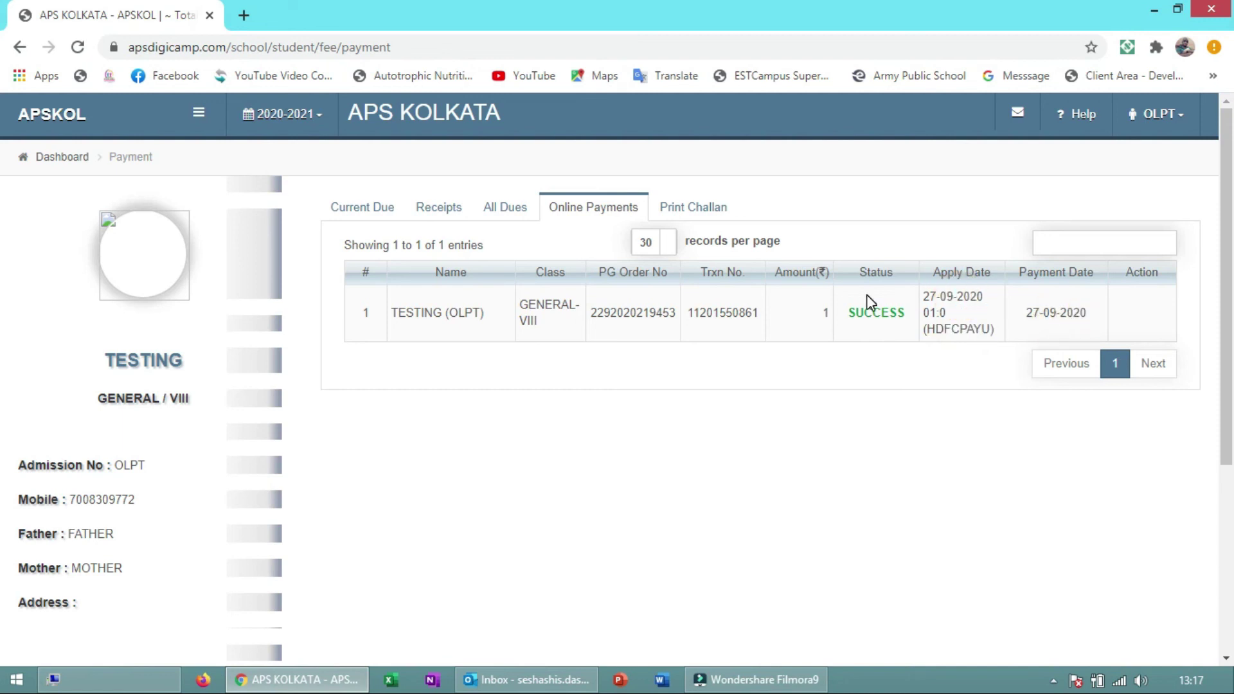
pyautogui.click(950, 313)
# - Log out of the student portal
pyautogui.click(1170, 121)
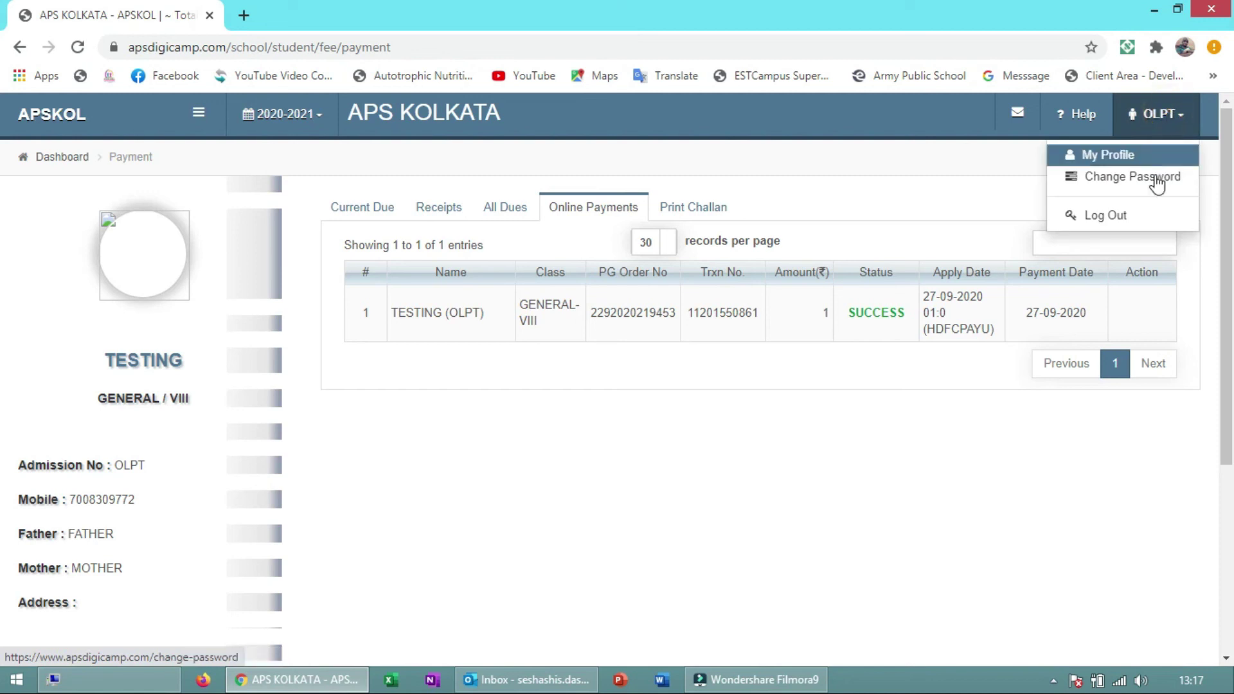
pyautogui.click(1113, 215)
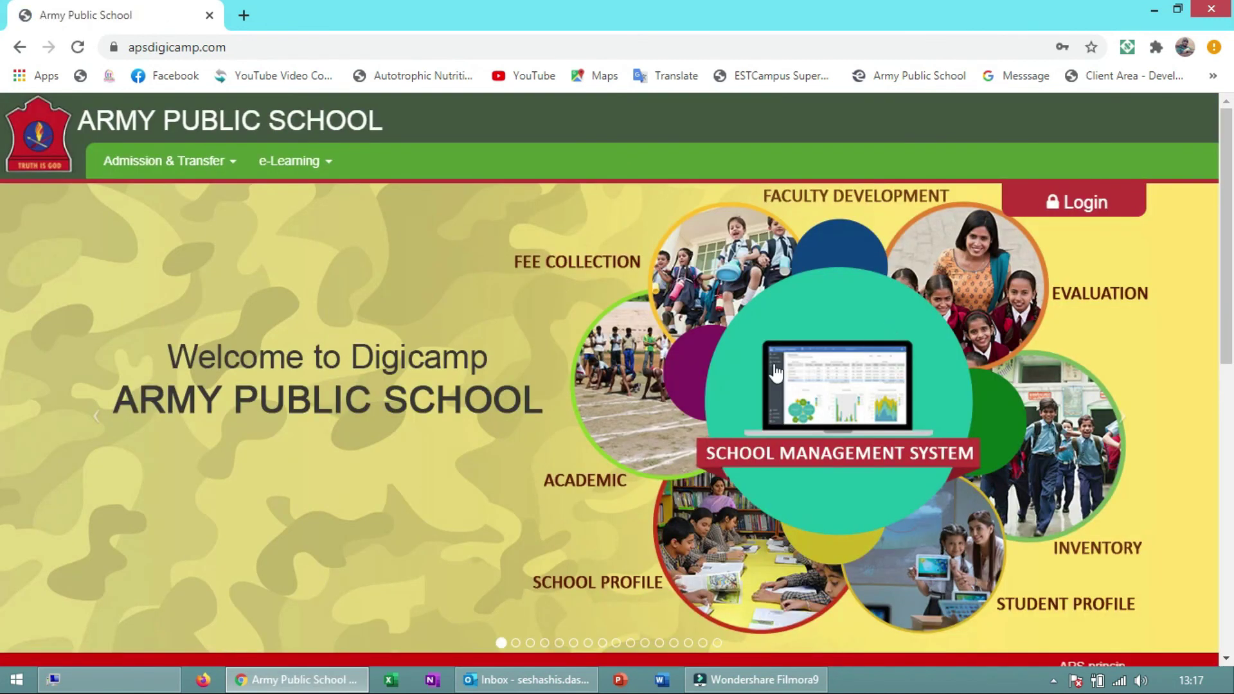